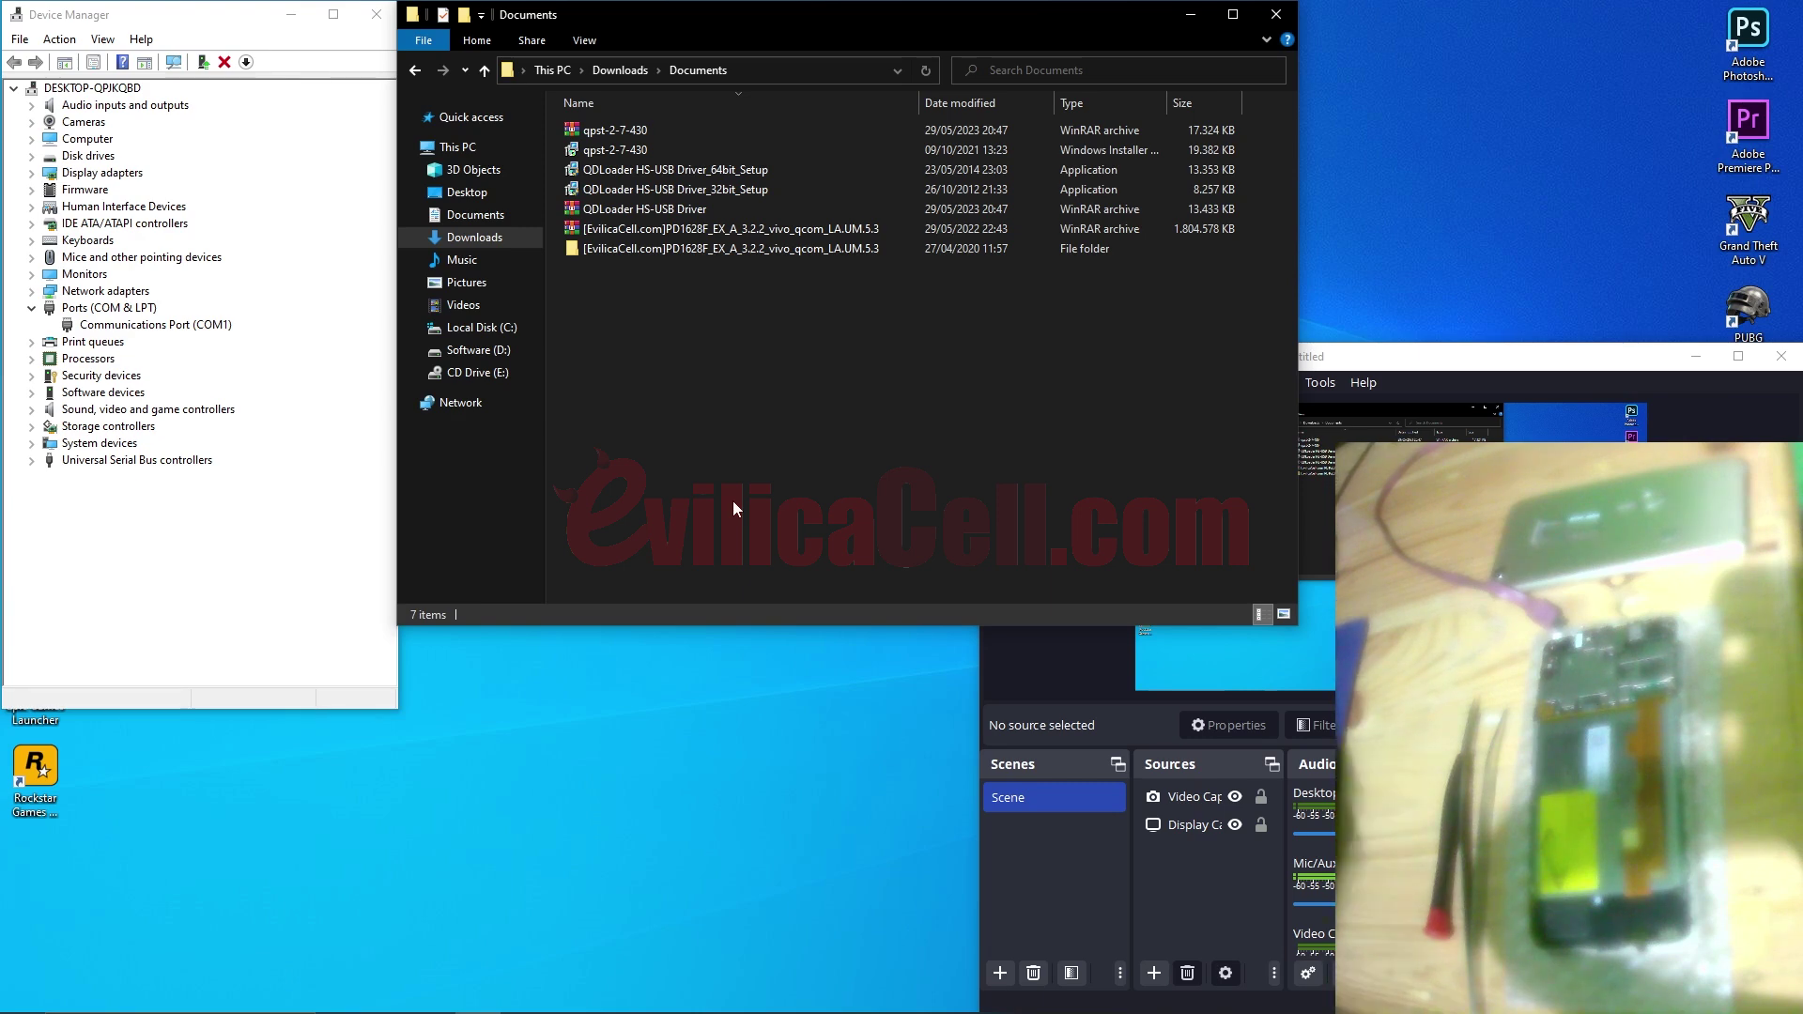
click(673, 229)
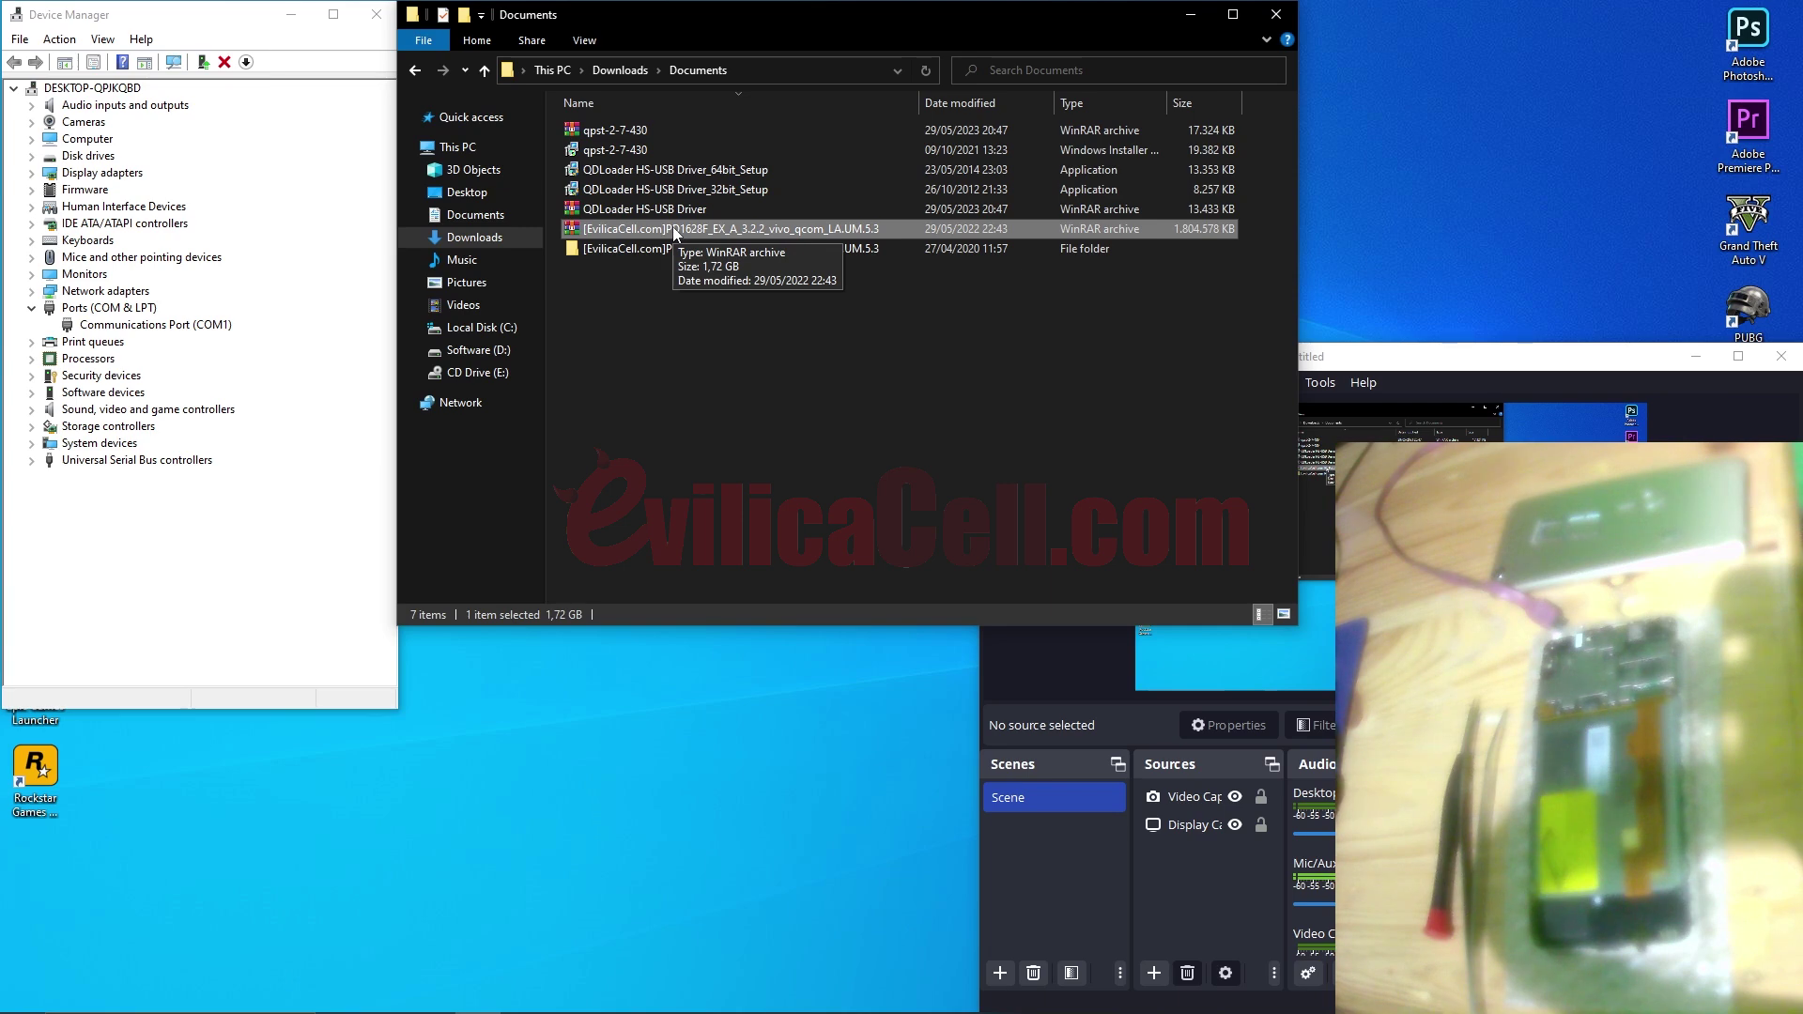
click(670, 213)
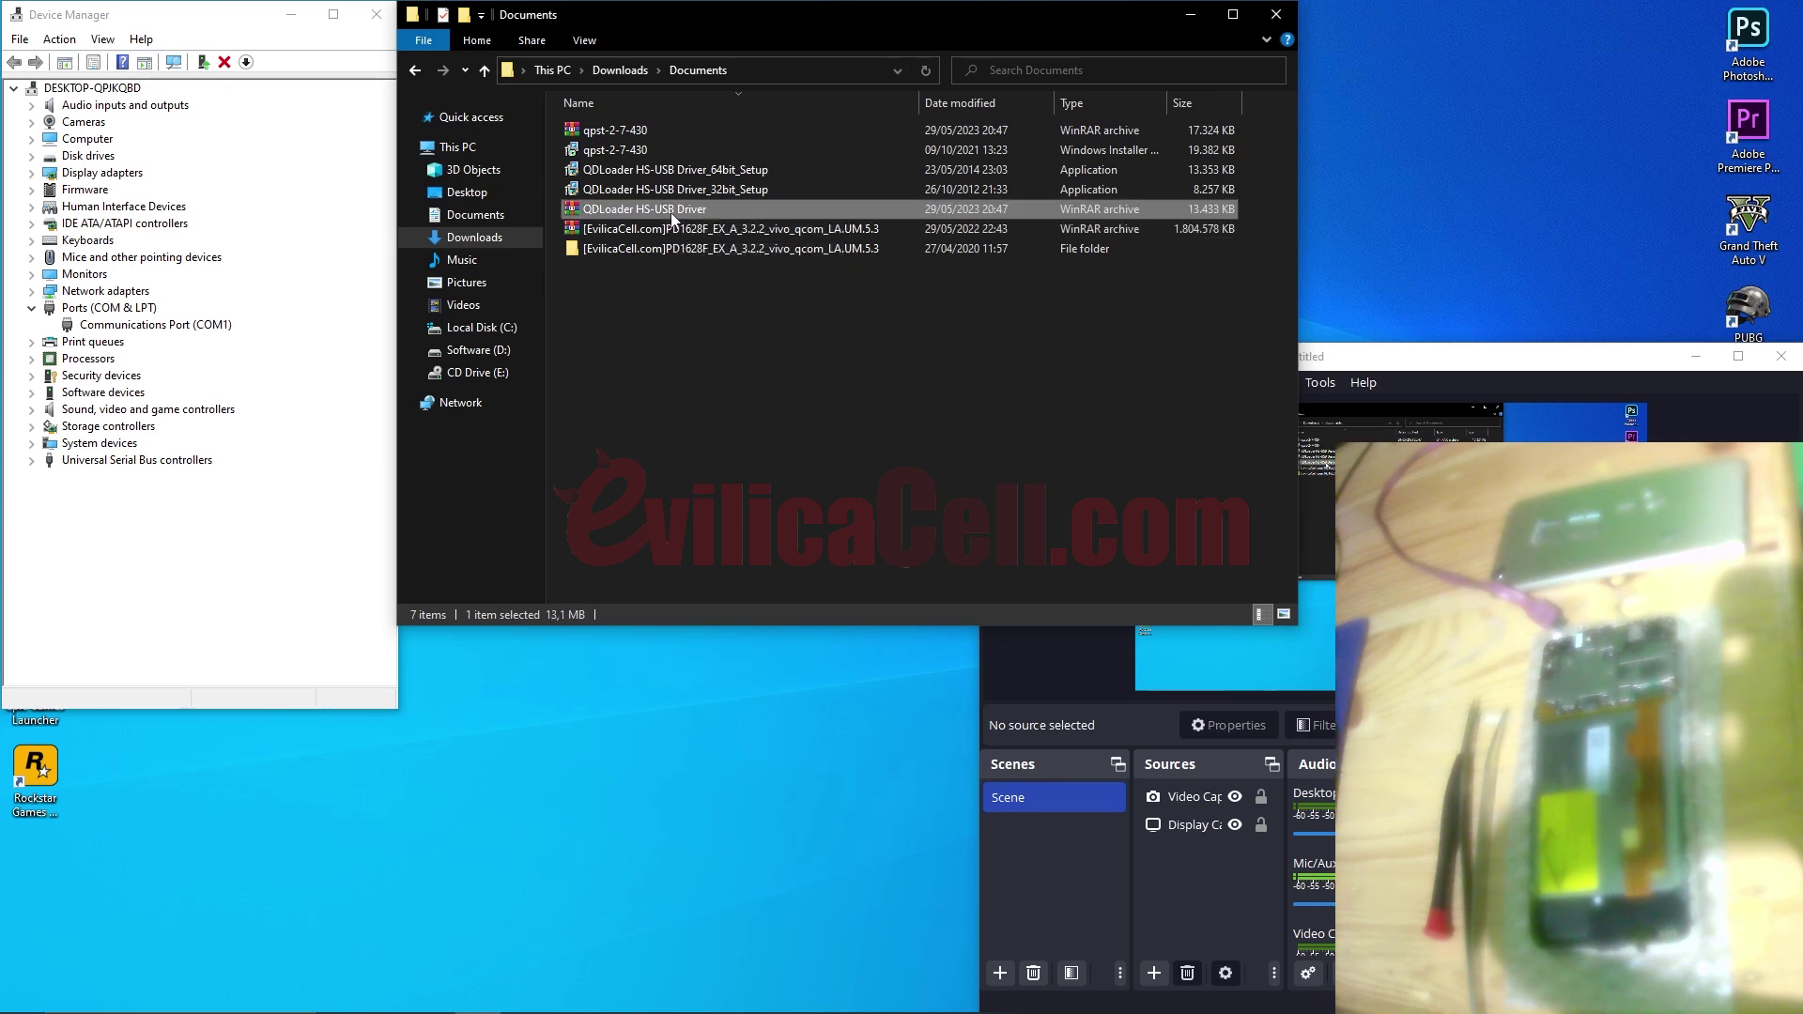
click(643, 148)
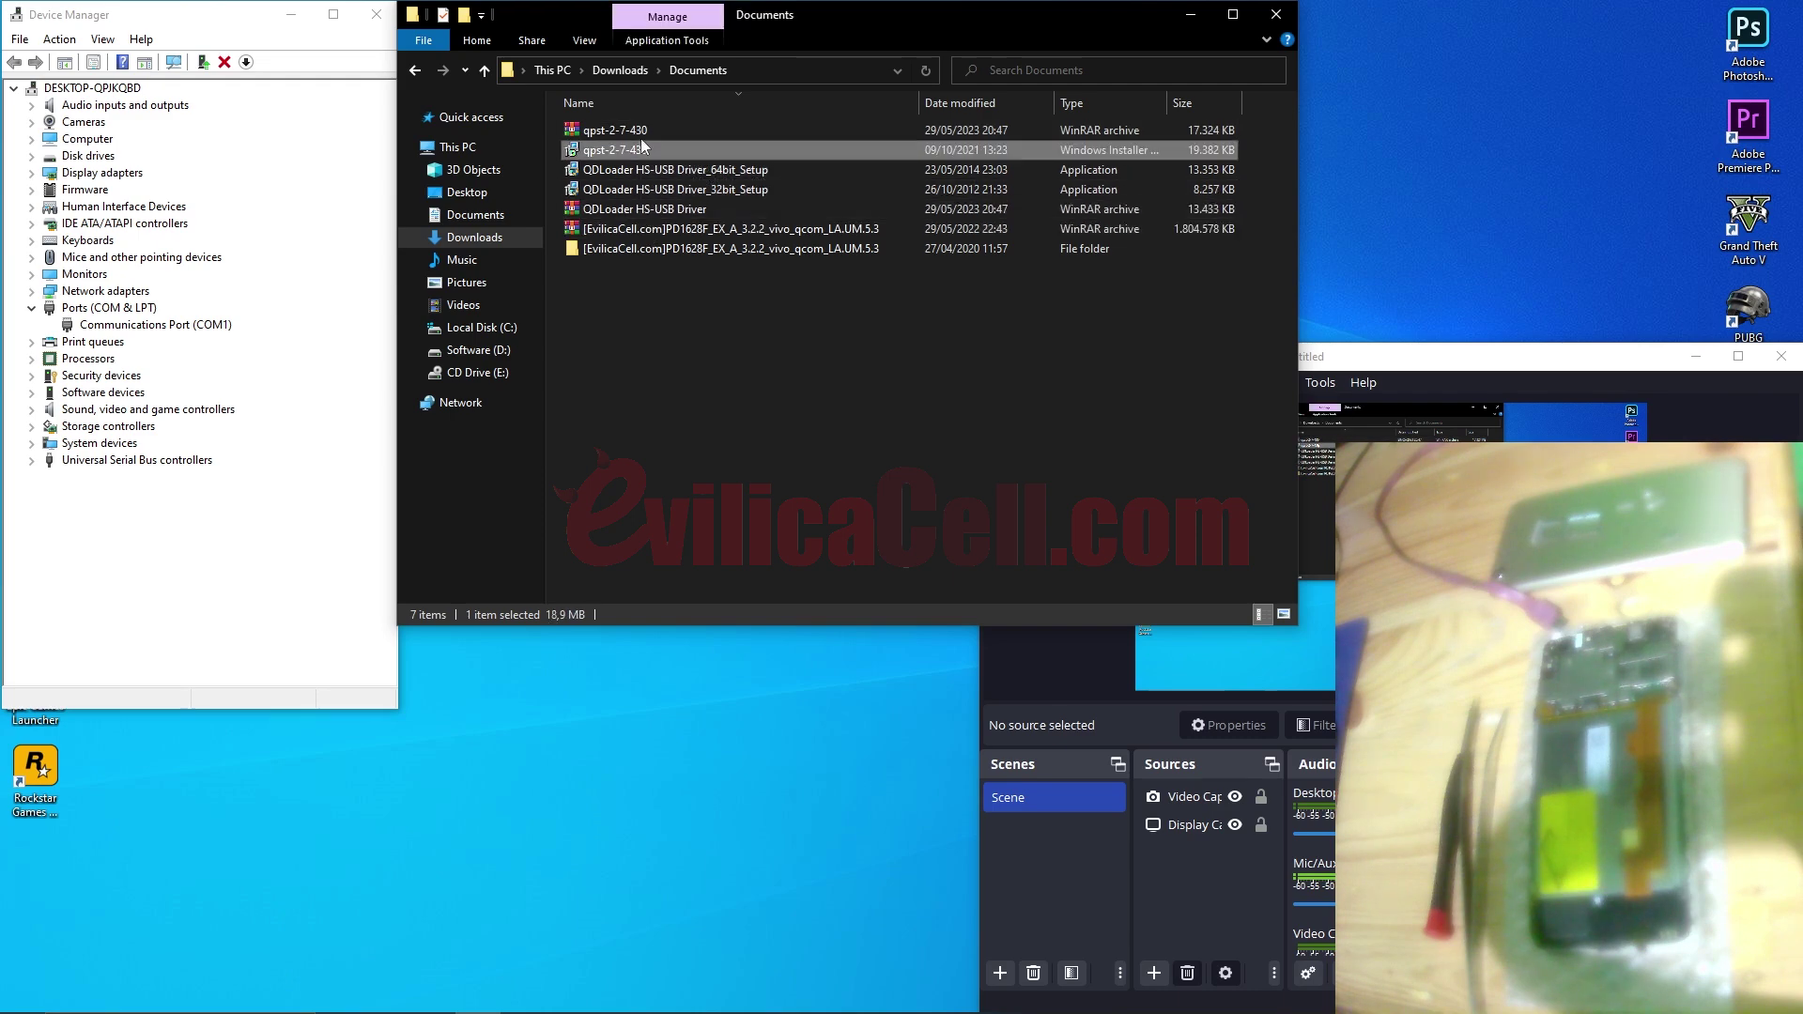
click(645, 132)
Step: Extract the [EvilicaCell.com]PD1628F_EX_A_3.2.2_vivo_qcom_LA.UM.5.3 archive in the Documents folder, entering the archive password
right_click(653, 235)
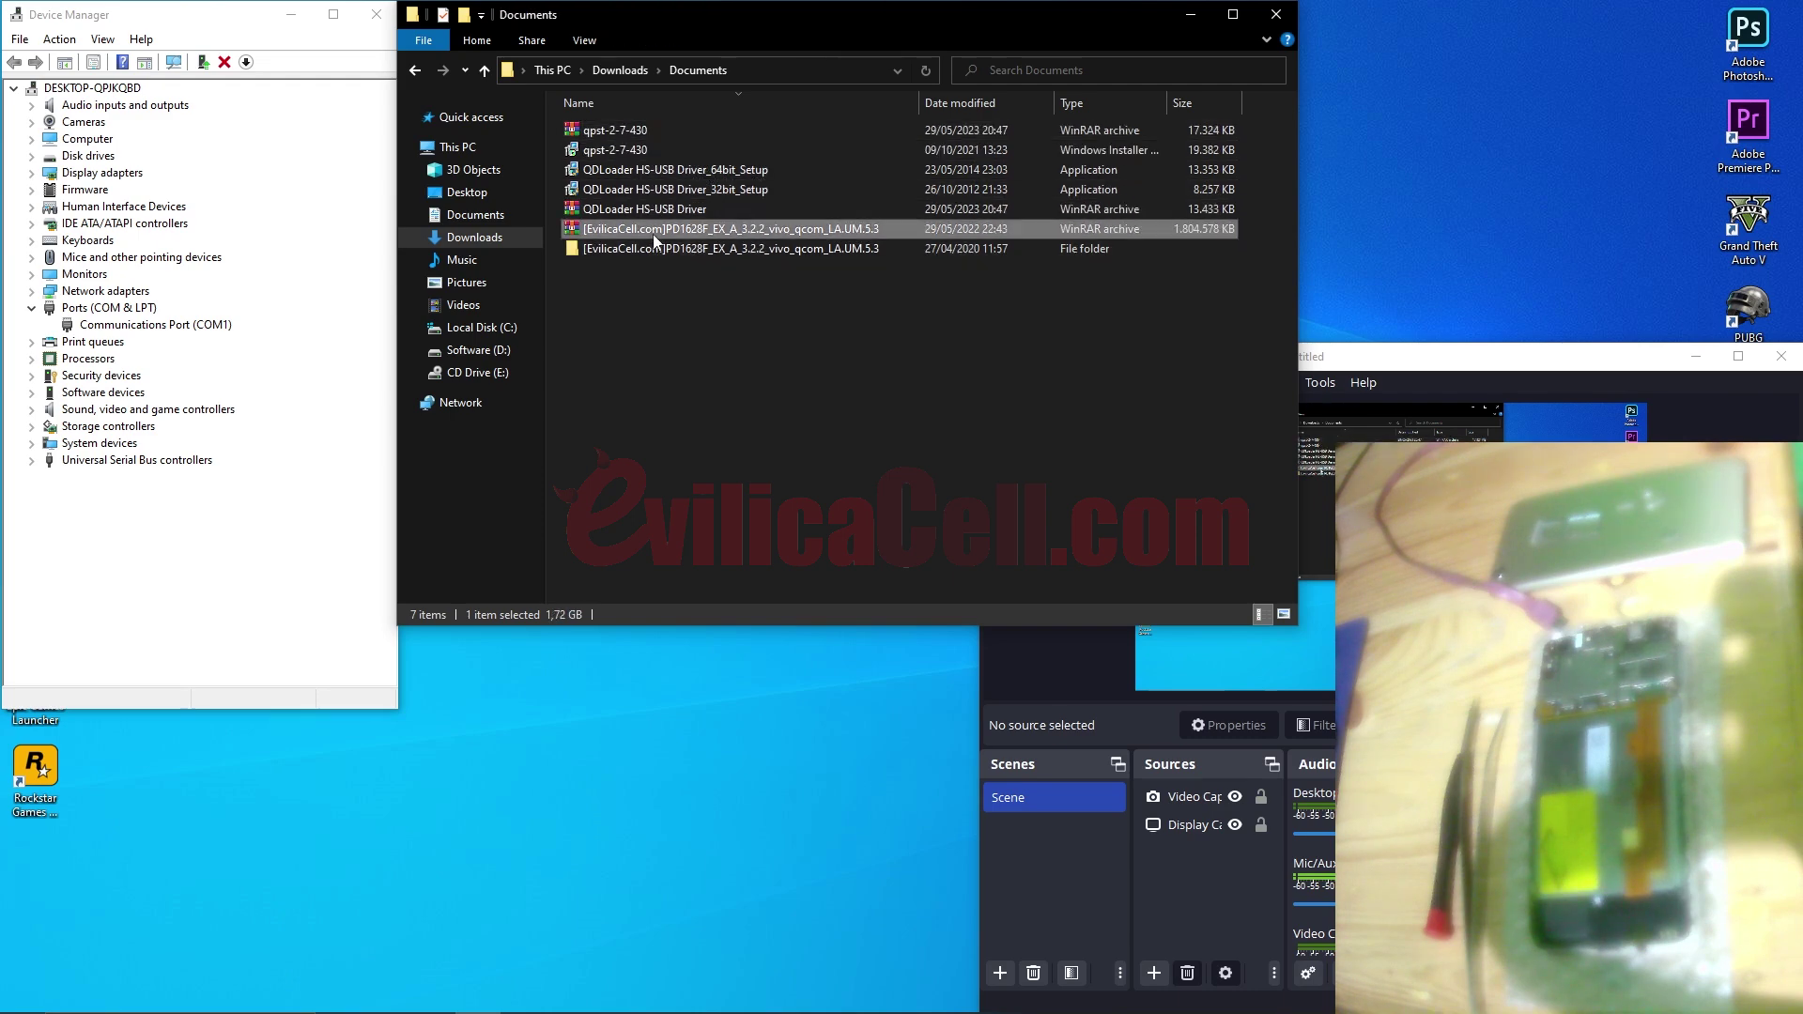
click(706, 316)
text(evilicacell)
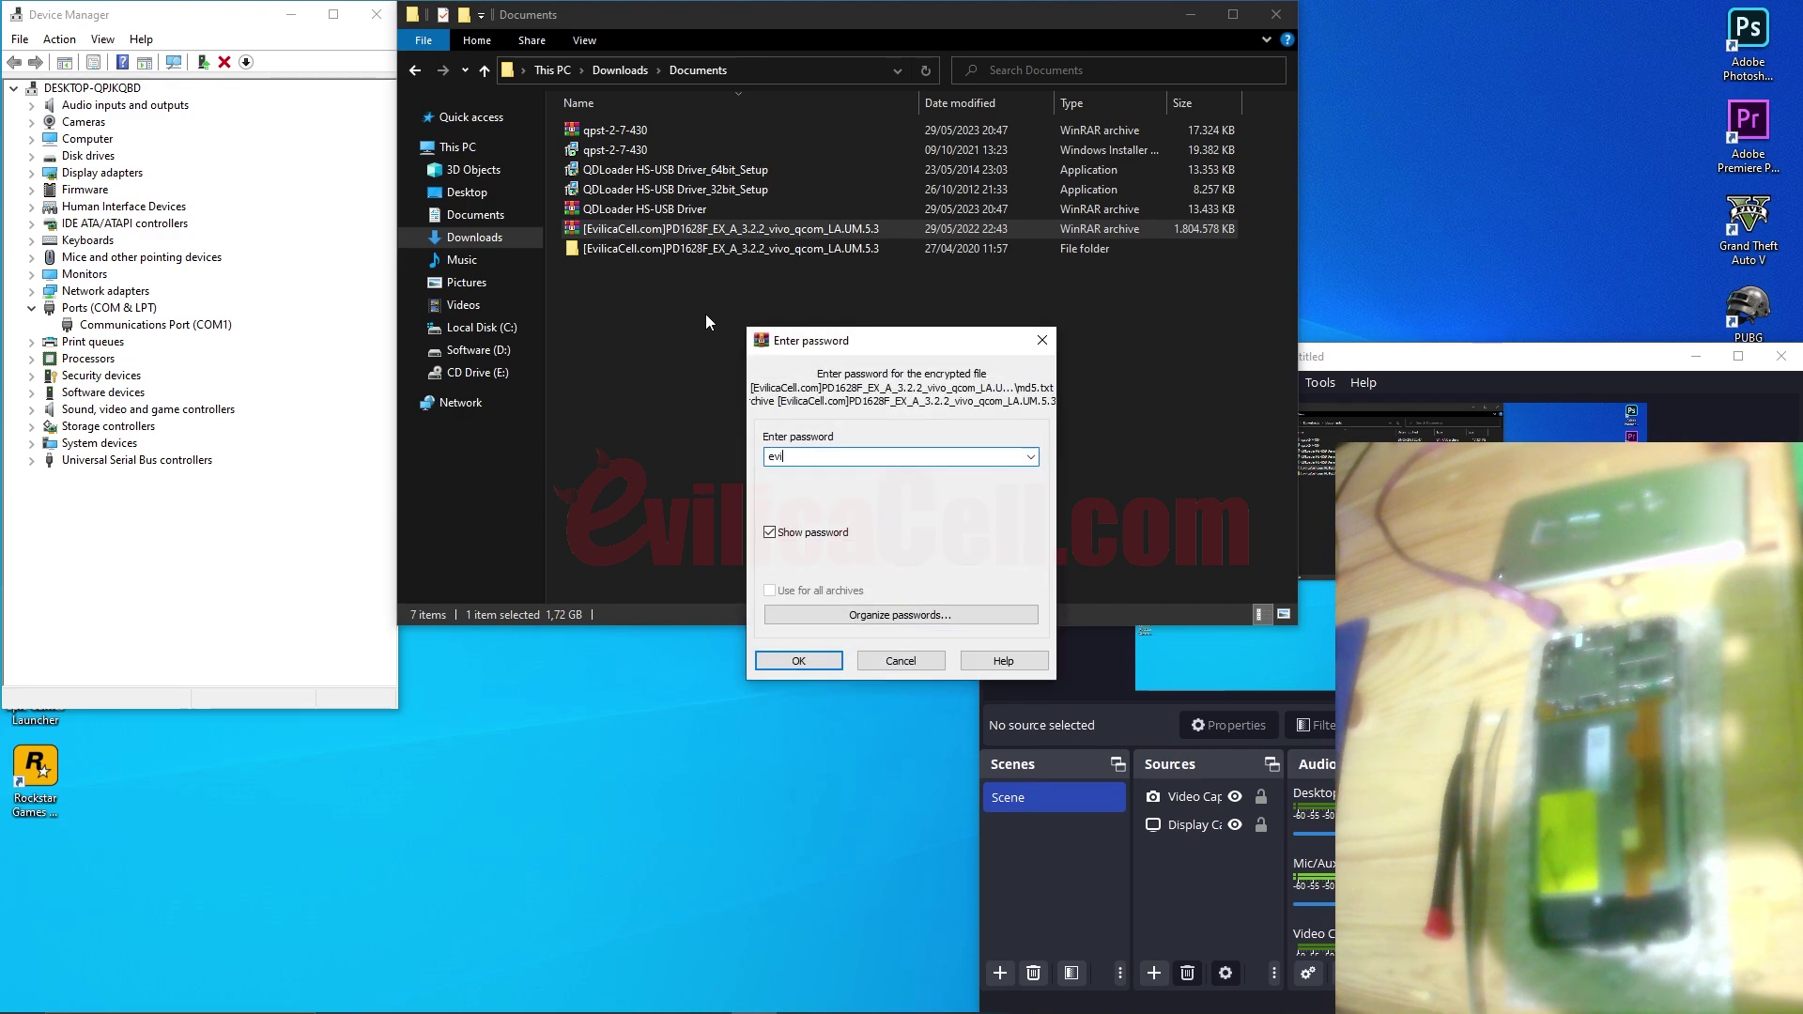
text(dotcom)
key(BackSpace)
key(BackSpace)
text(om)
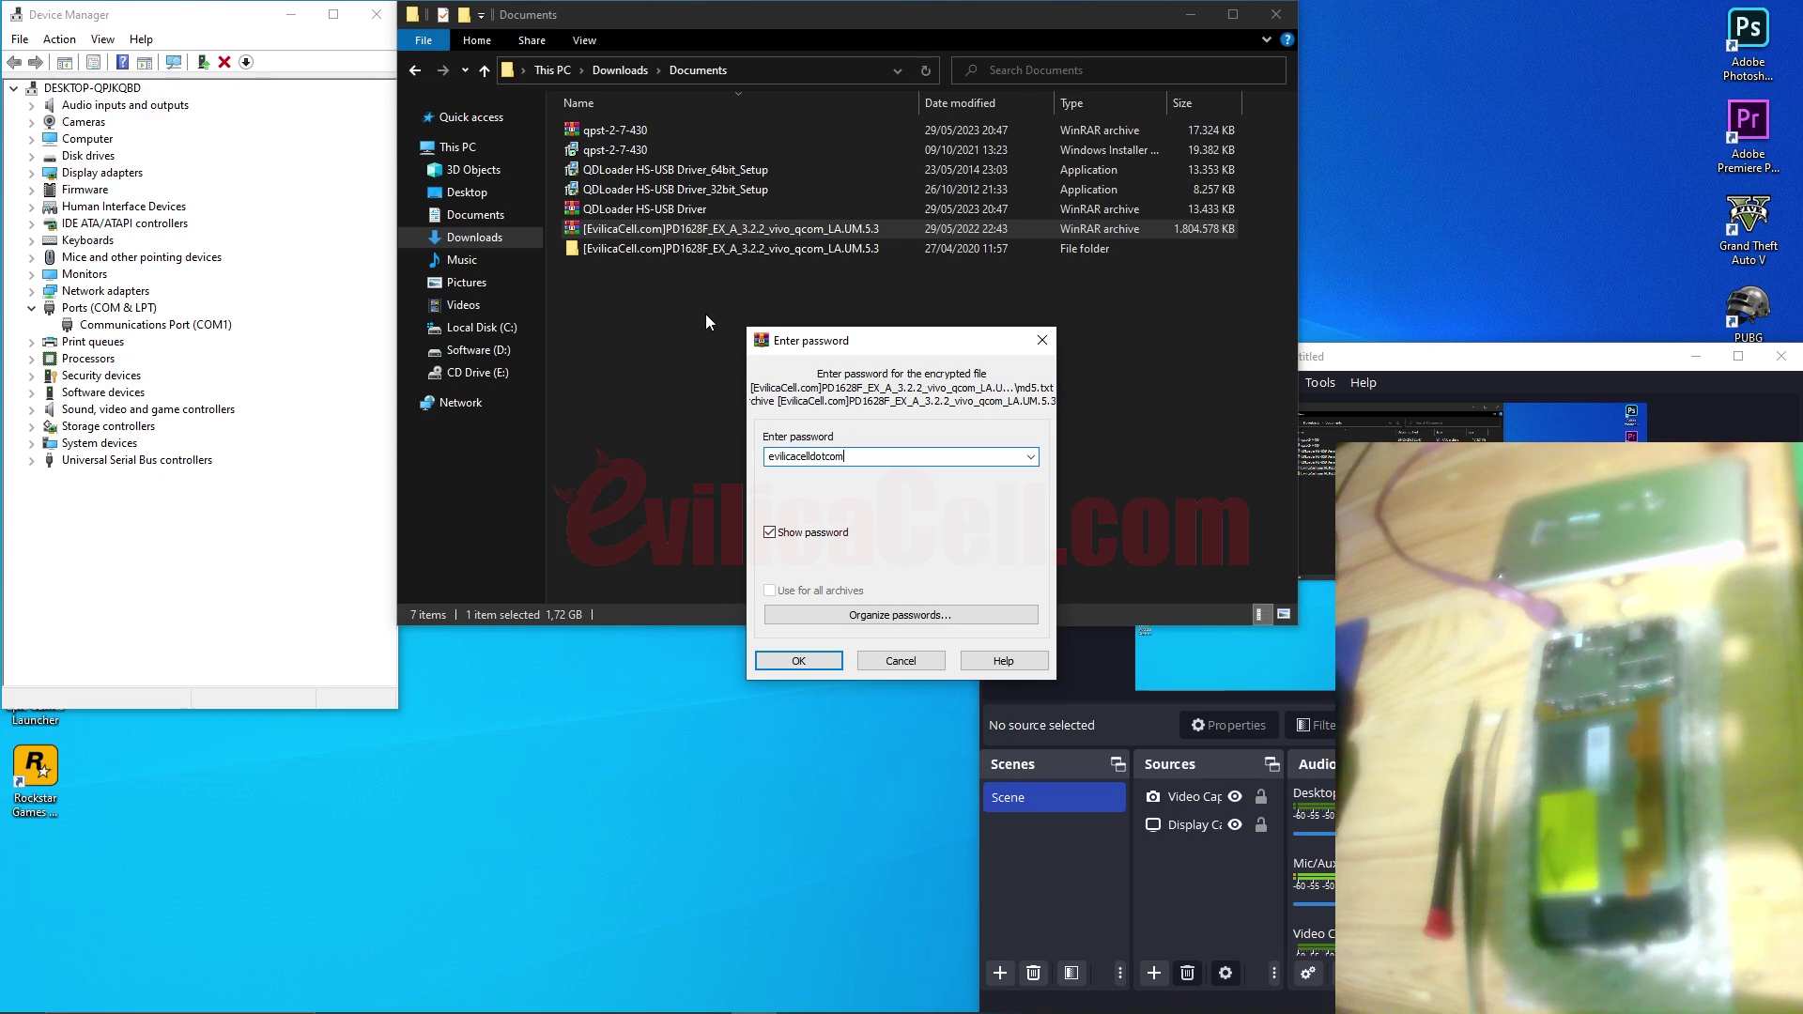
click(809, 664)
Step: Look inside the extracted PD1628F firmware folder and return to the Documents folder
click(714, 250)
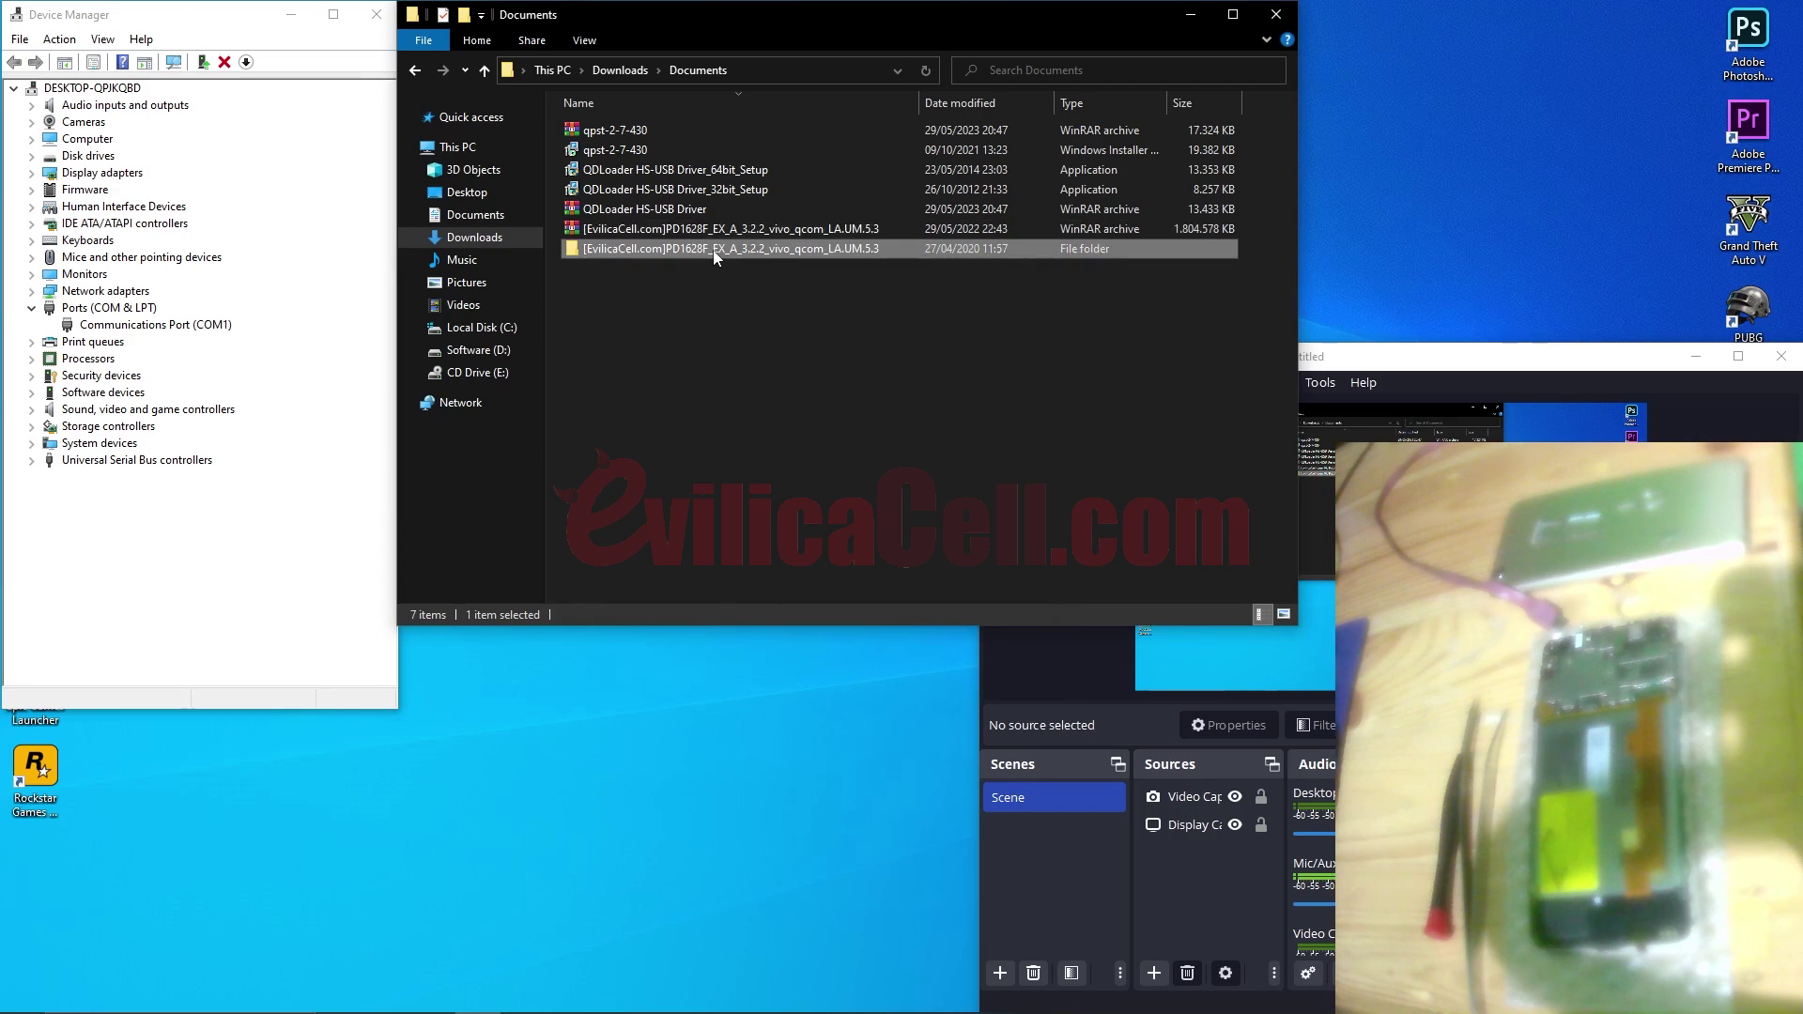
double_click(712, 250)
click(697, 69)
Step: Examine the available actions for the QDLoader HS-USB Driver_32bit_Setup and the qpst-2-7-430 installer
click(638, 169)
ctrl+click(646, 187)
click(636, 149)
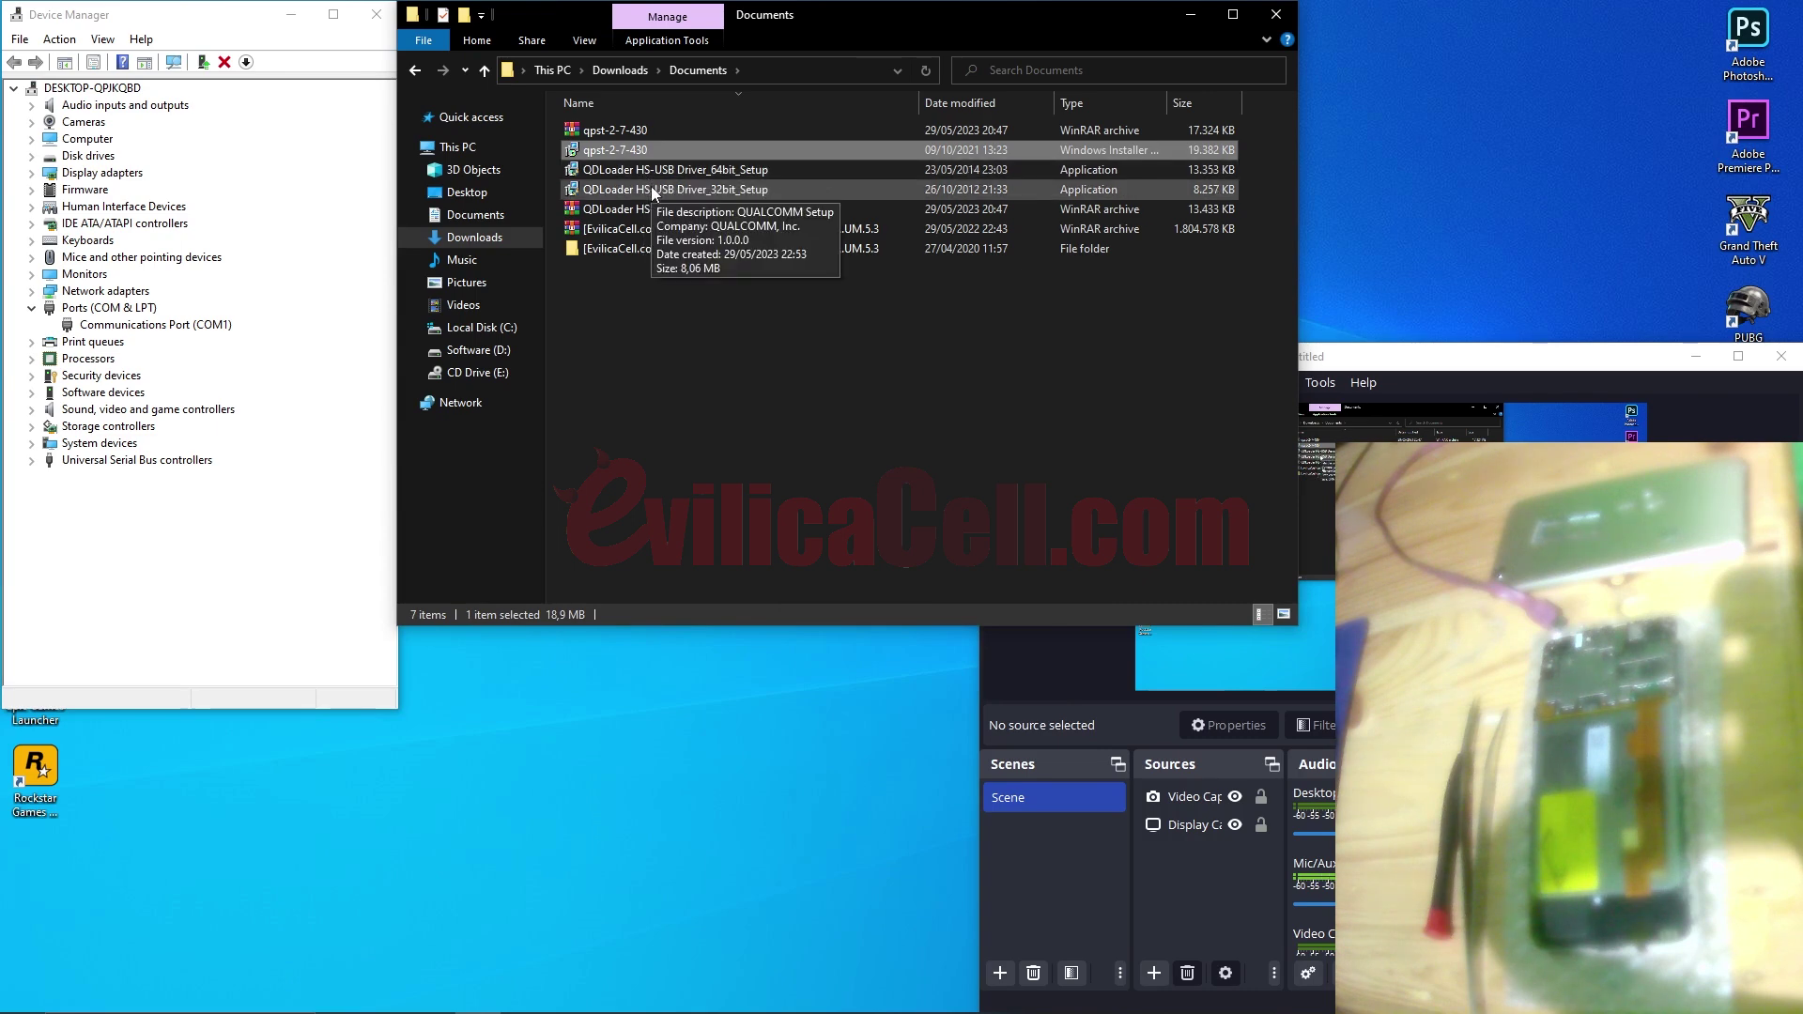
click(652, 188)
right_click(653, 188)
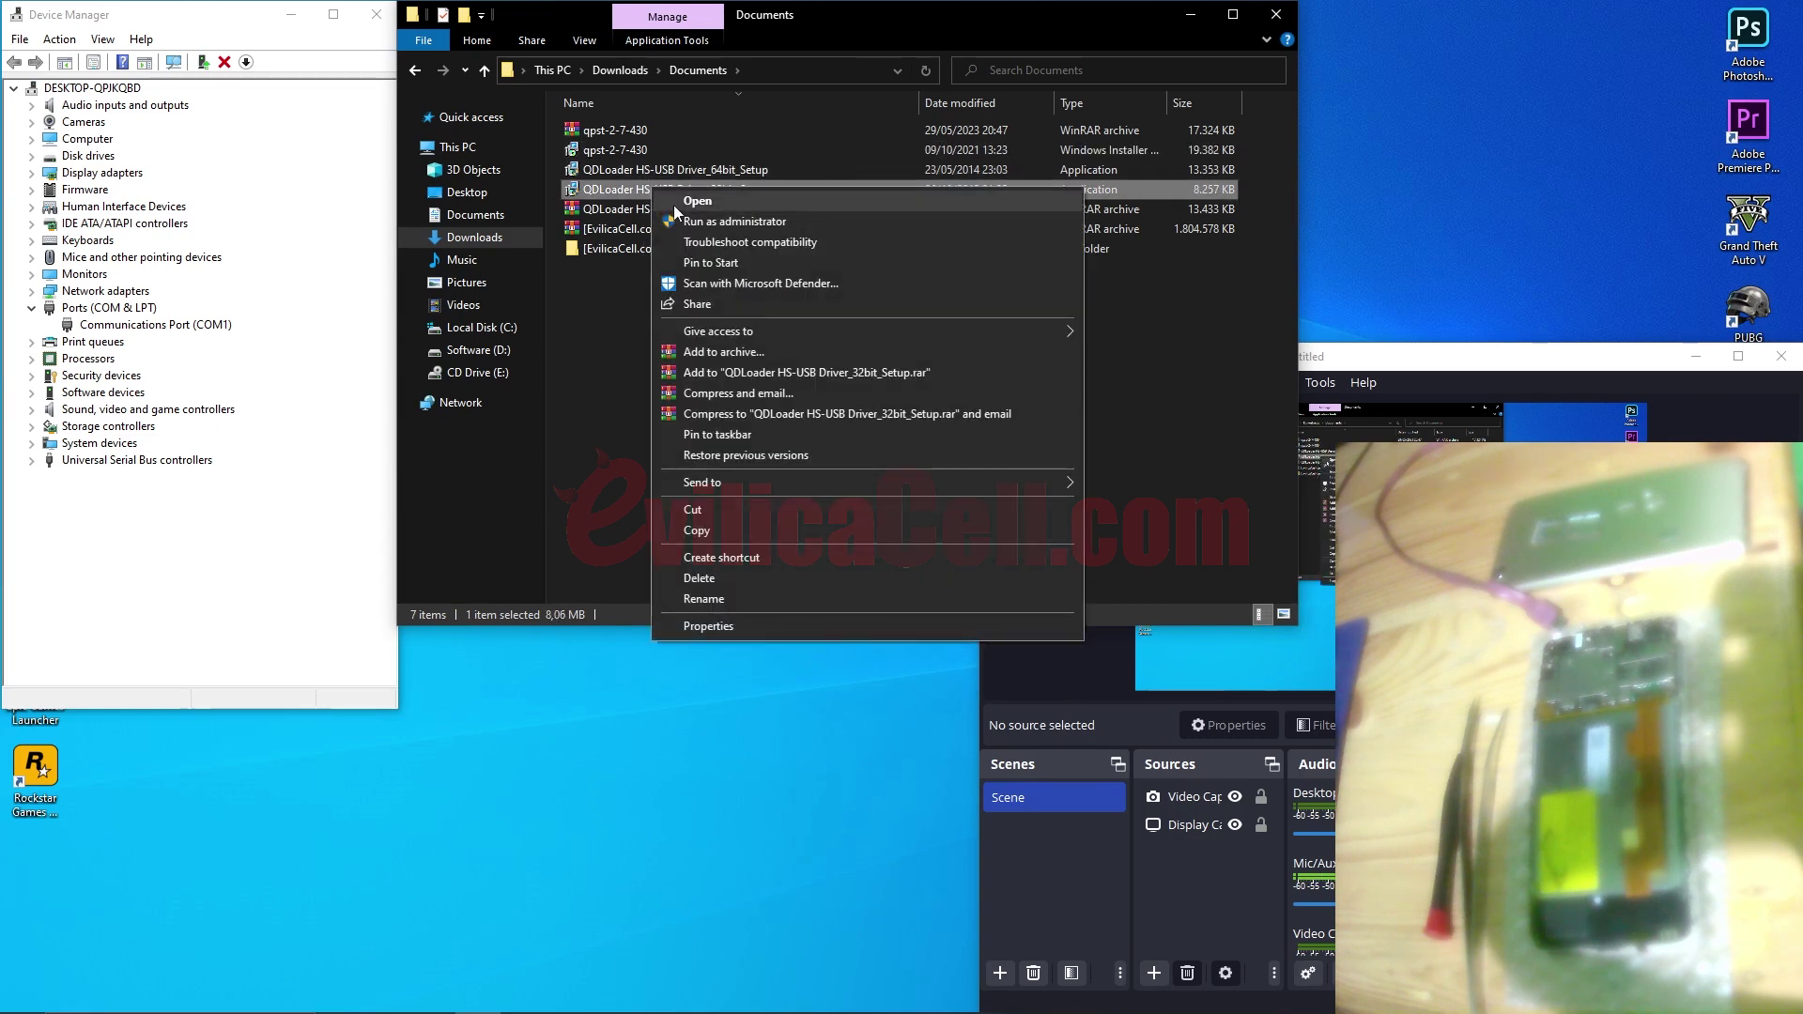
click(595, 309)
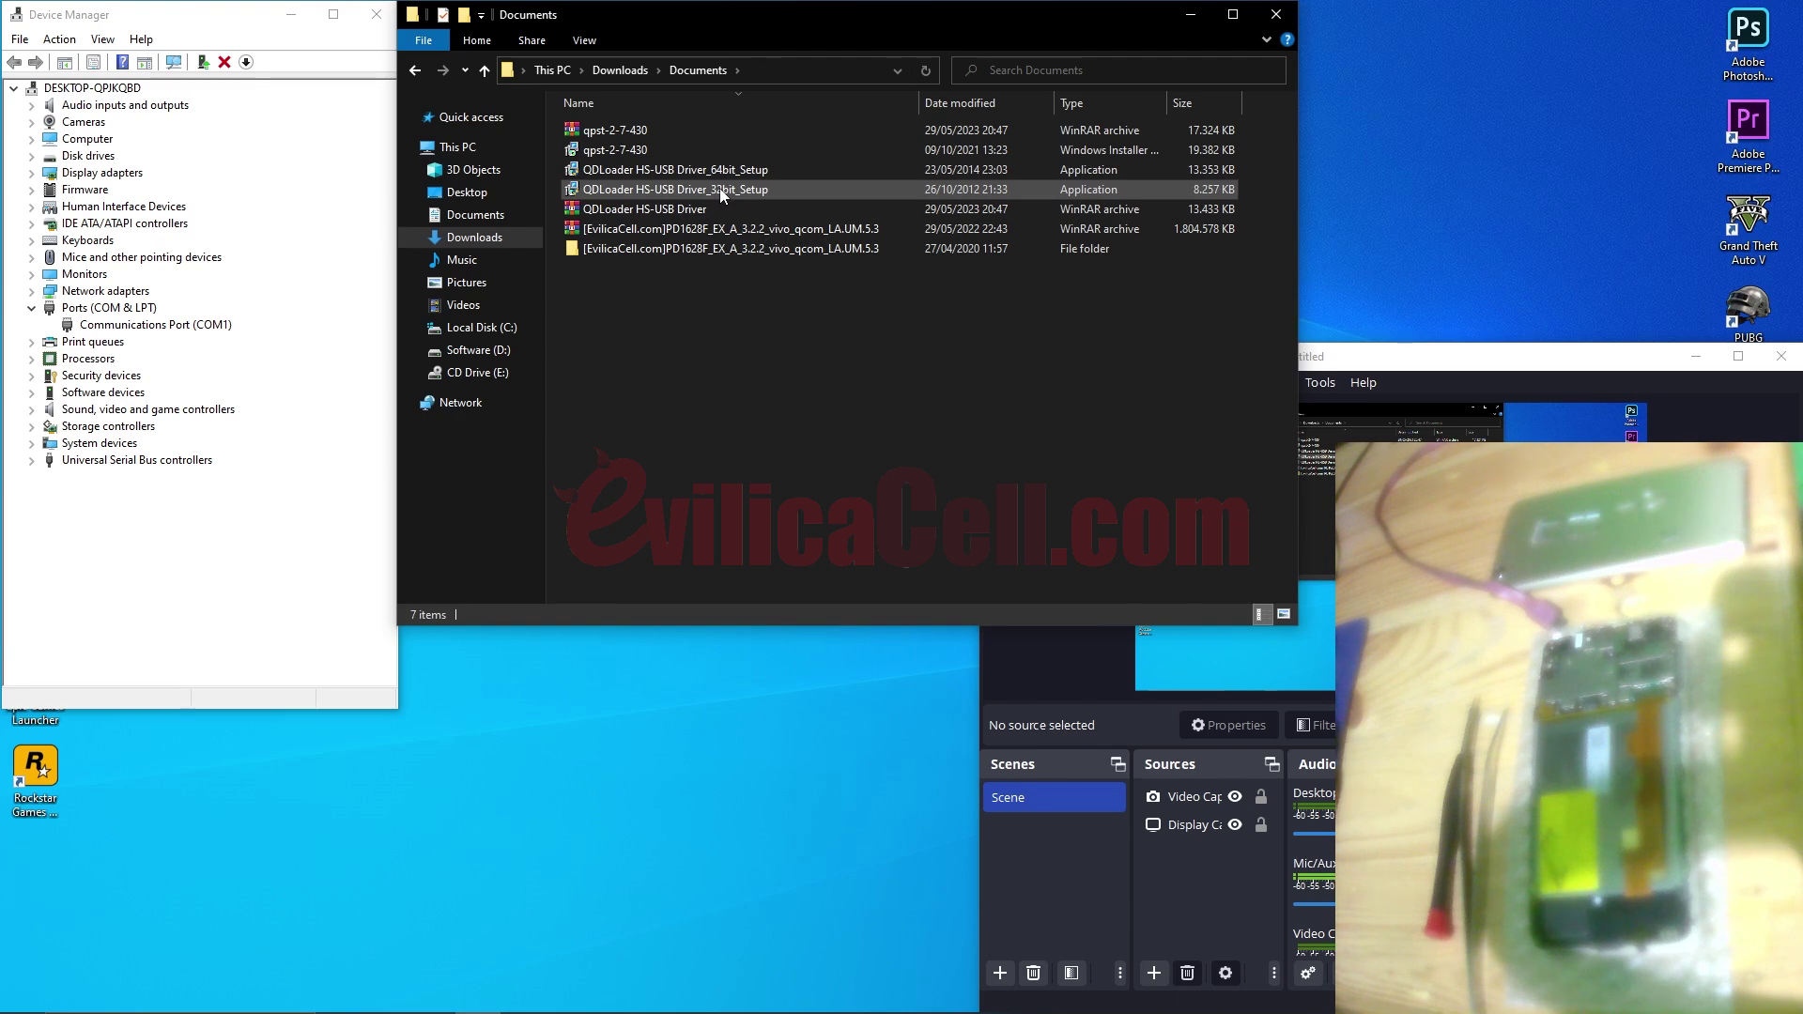
click(672, 154)
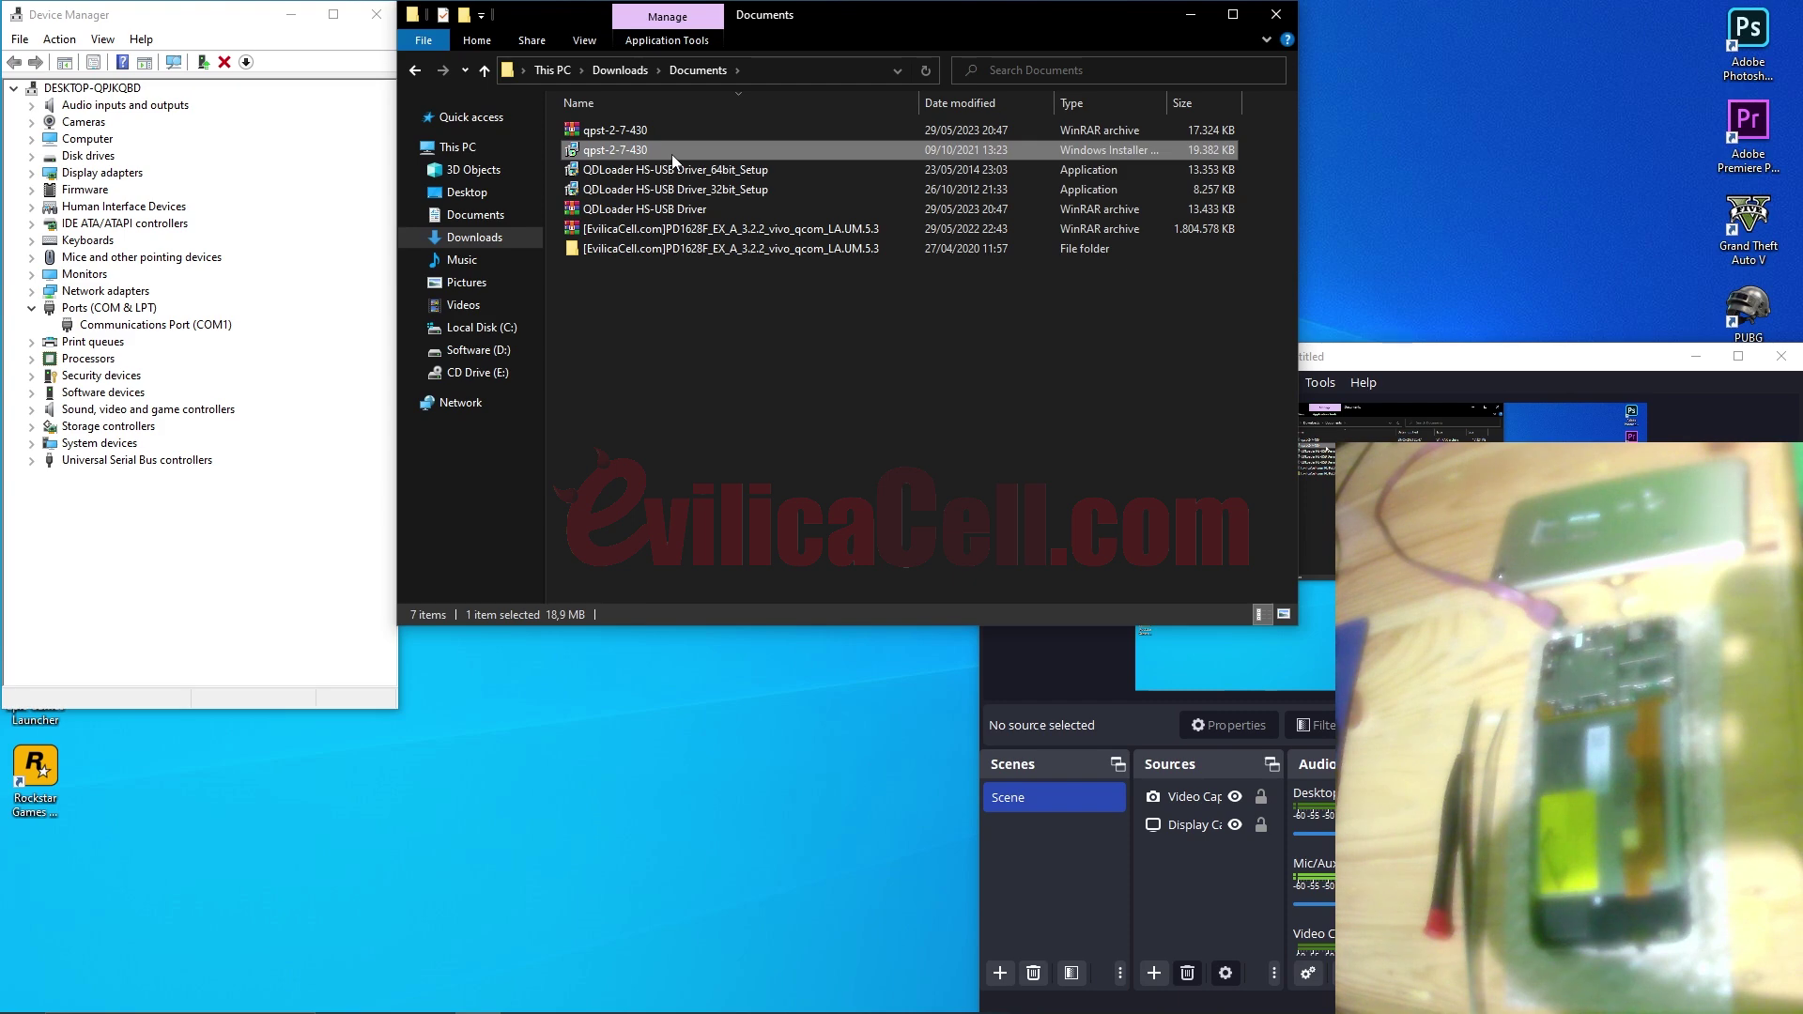
right_click(675, 161)
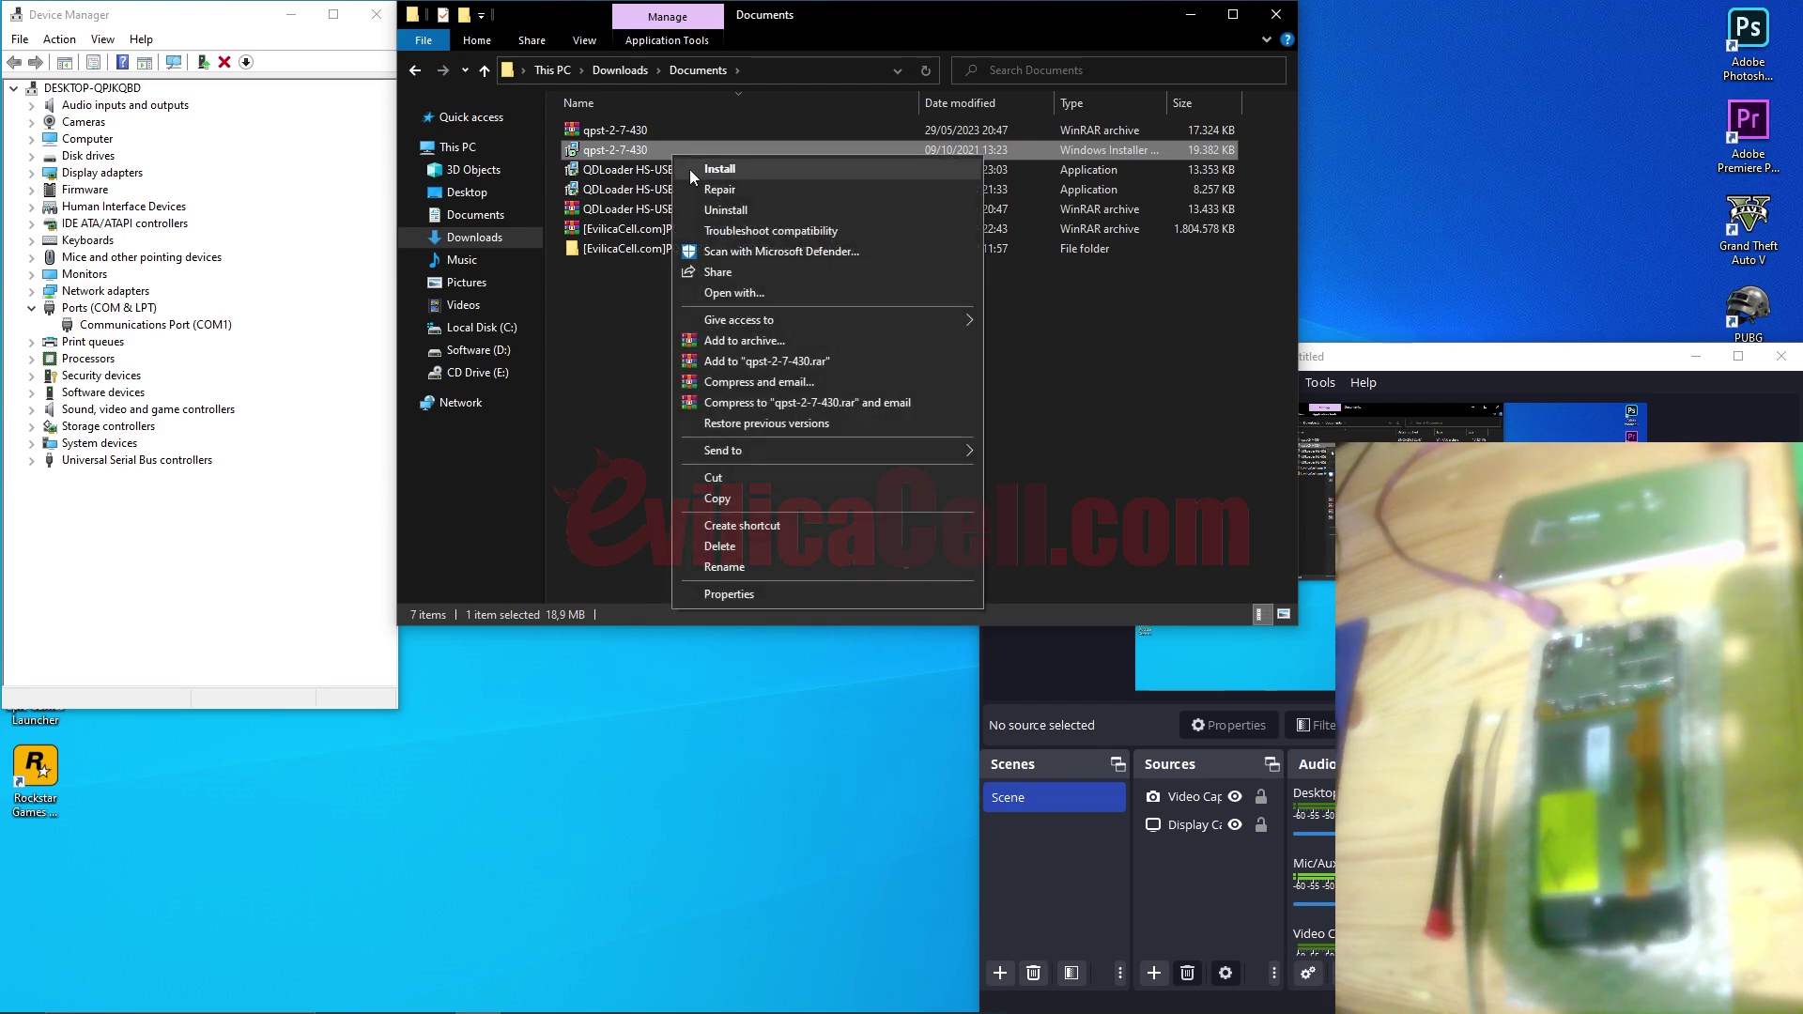
click(615, 300)
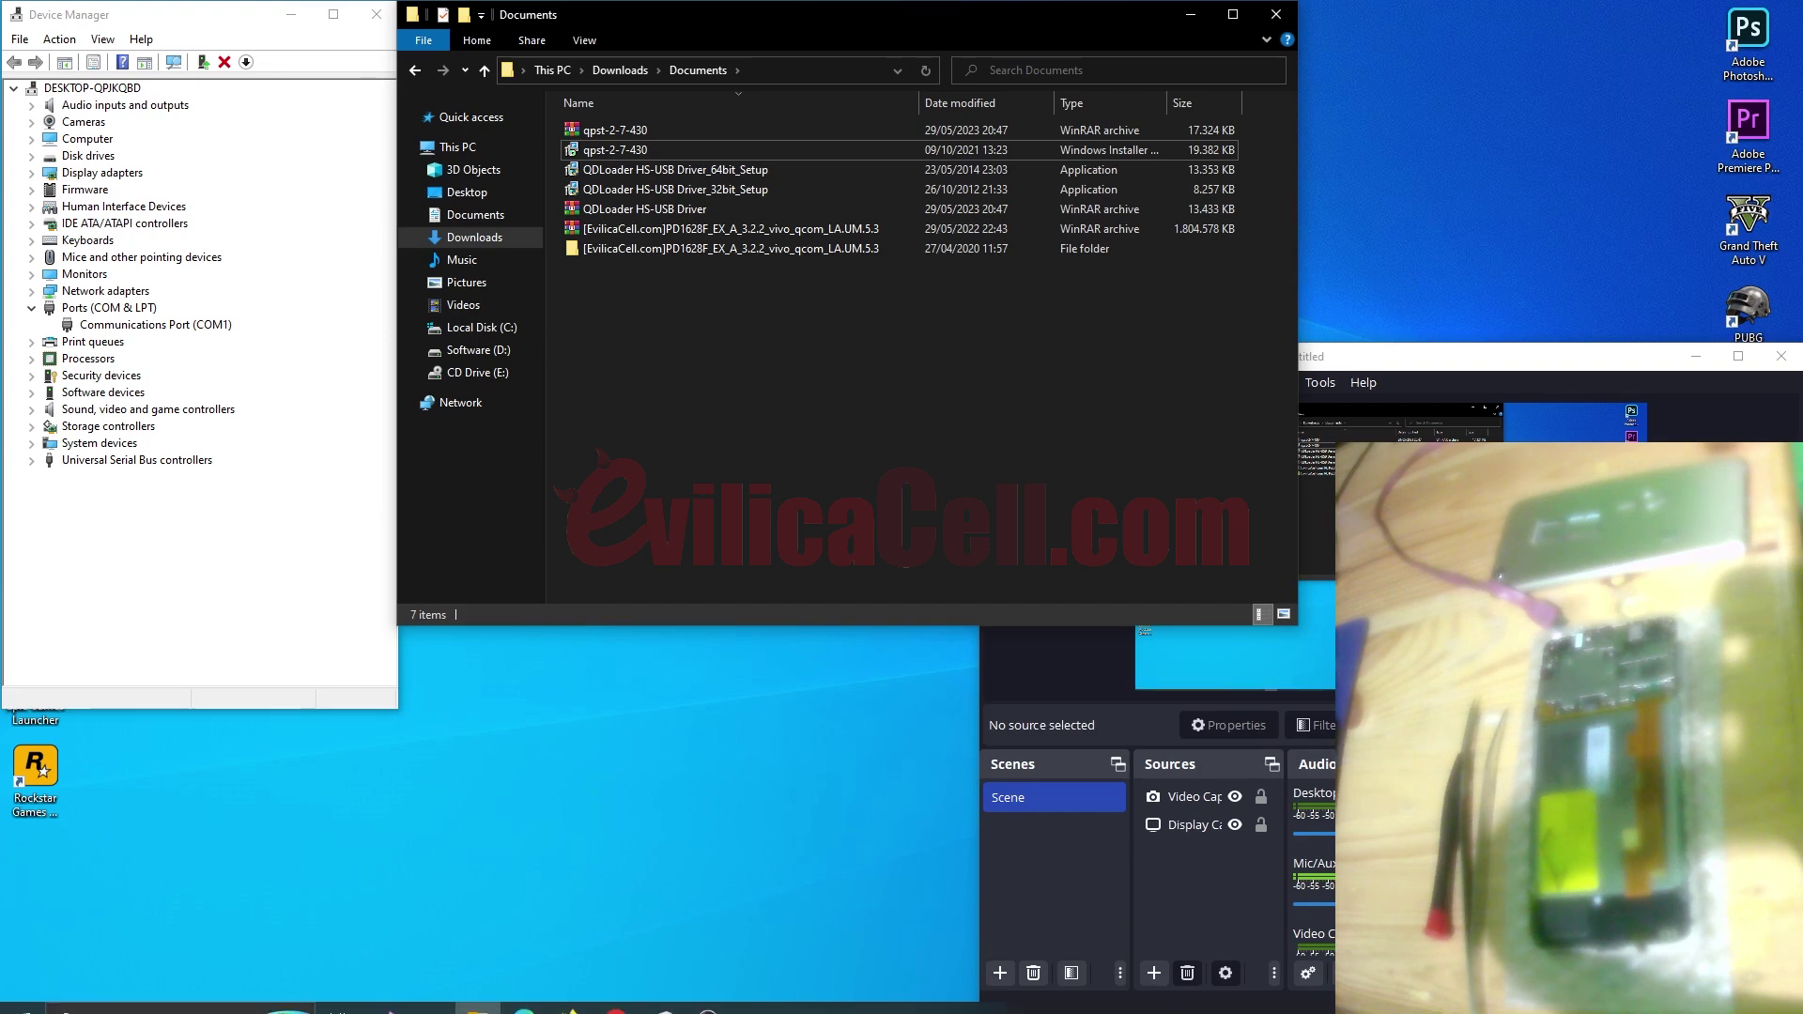
Step: Launch QFIL from the recently added programs with administrator rights
click(23, 996)
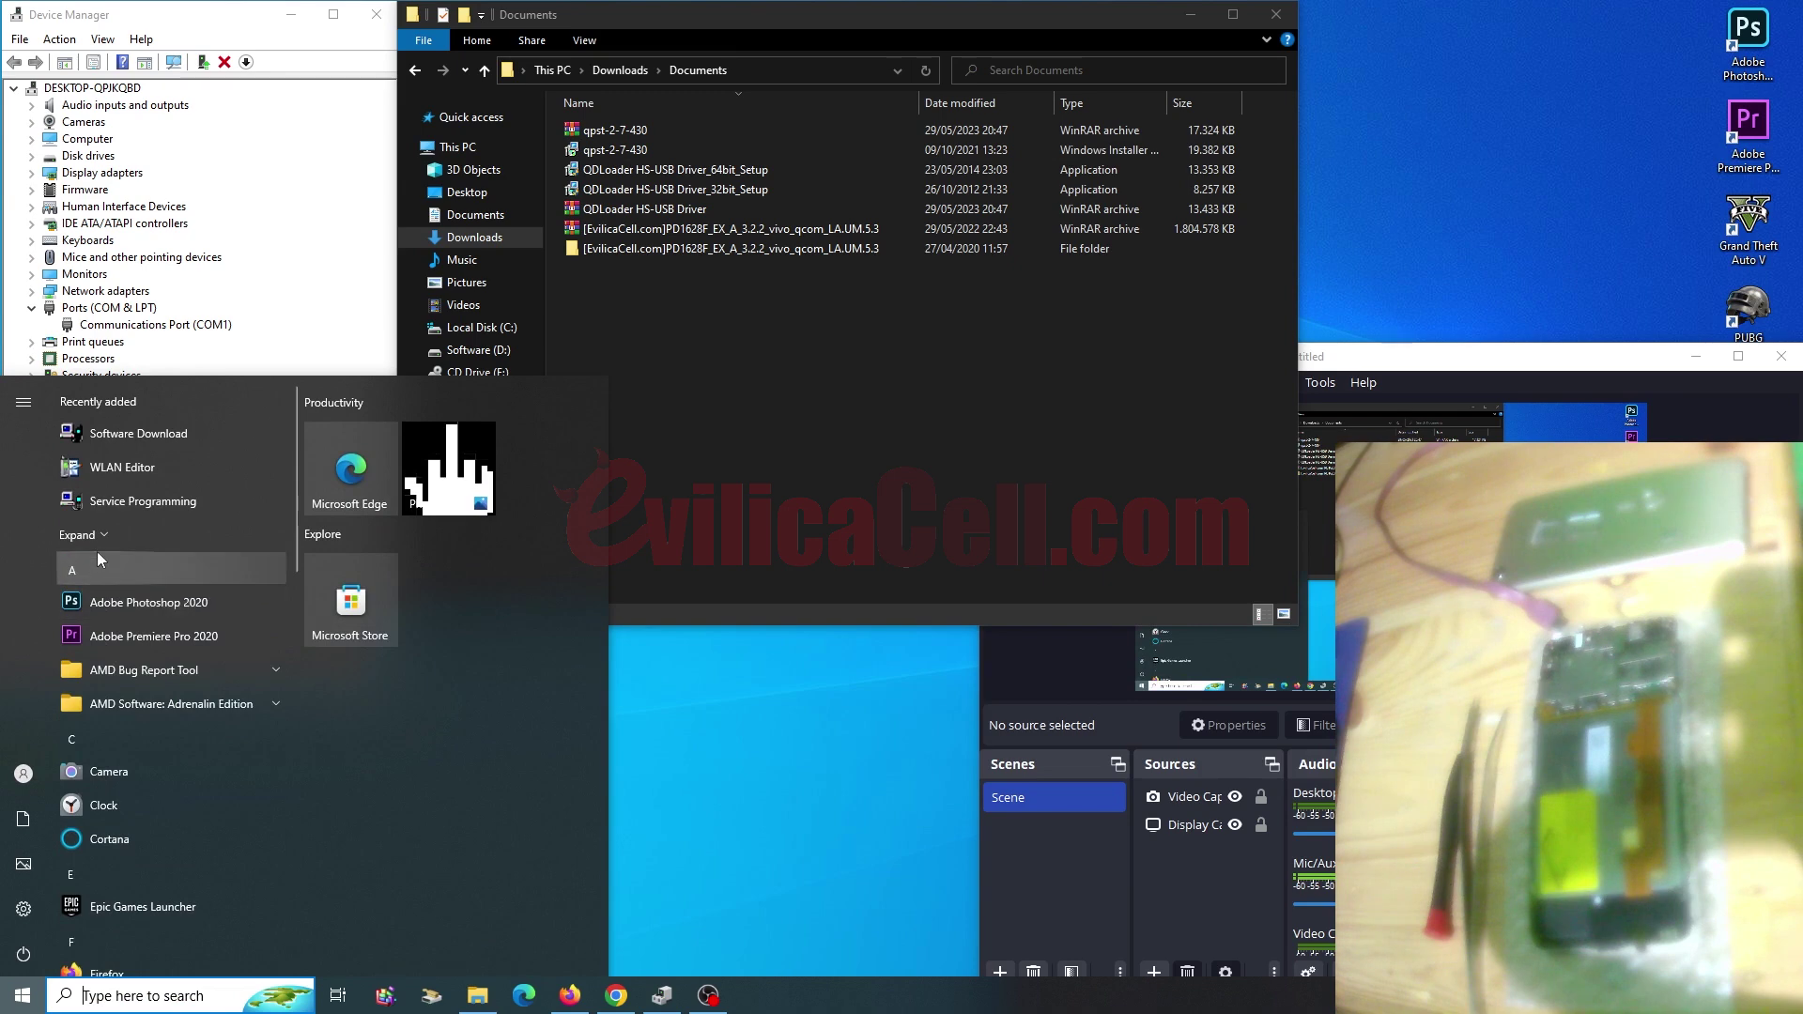
click(96, 539)
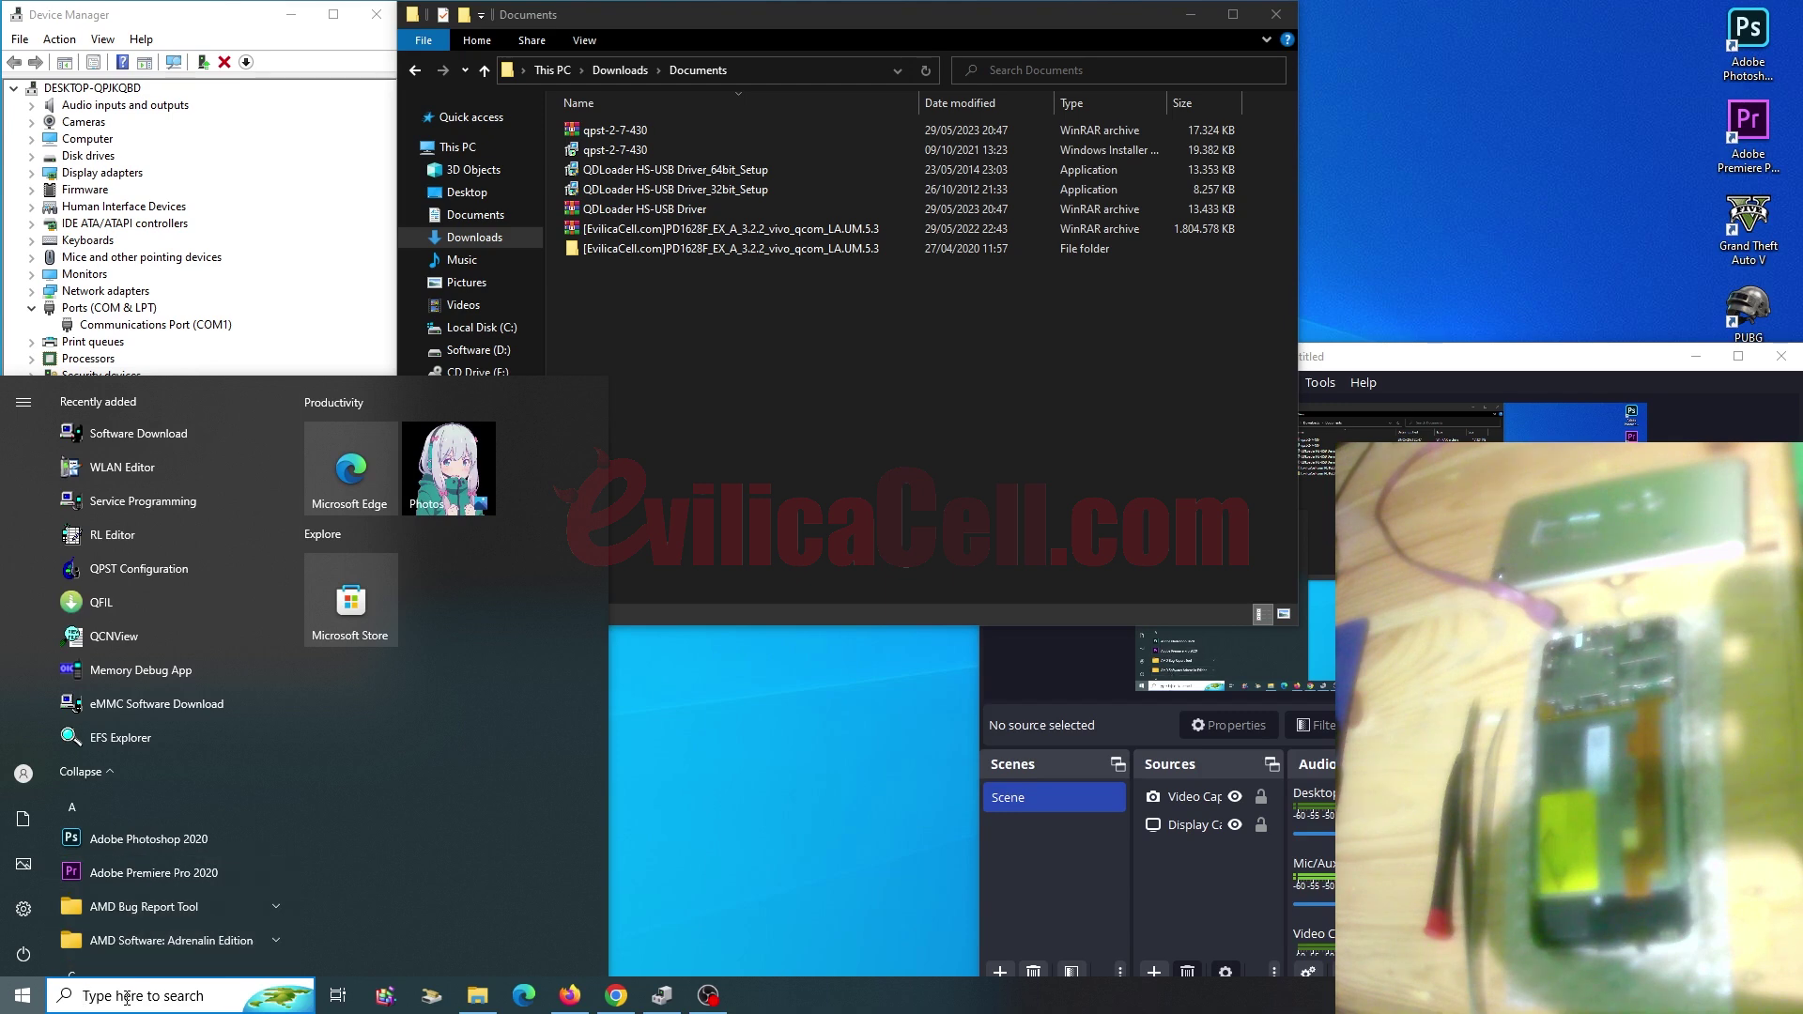
right_click(125, 607)
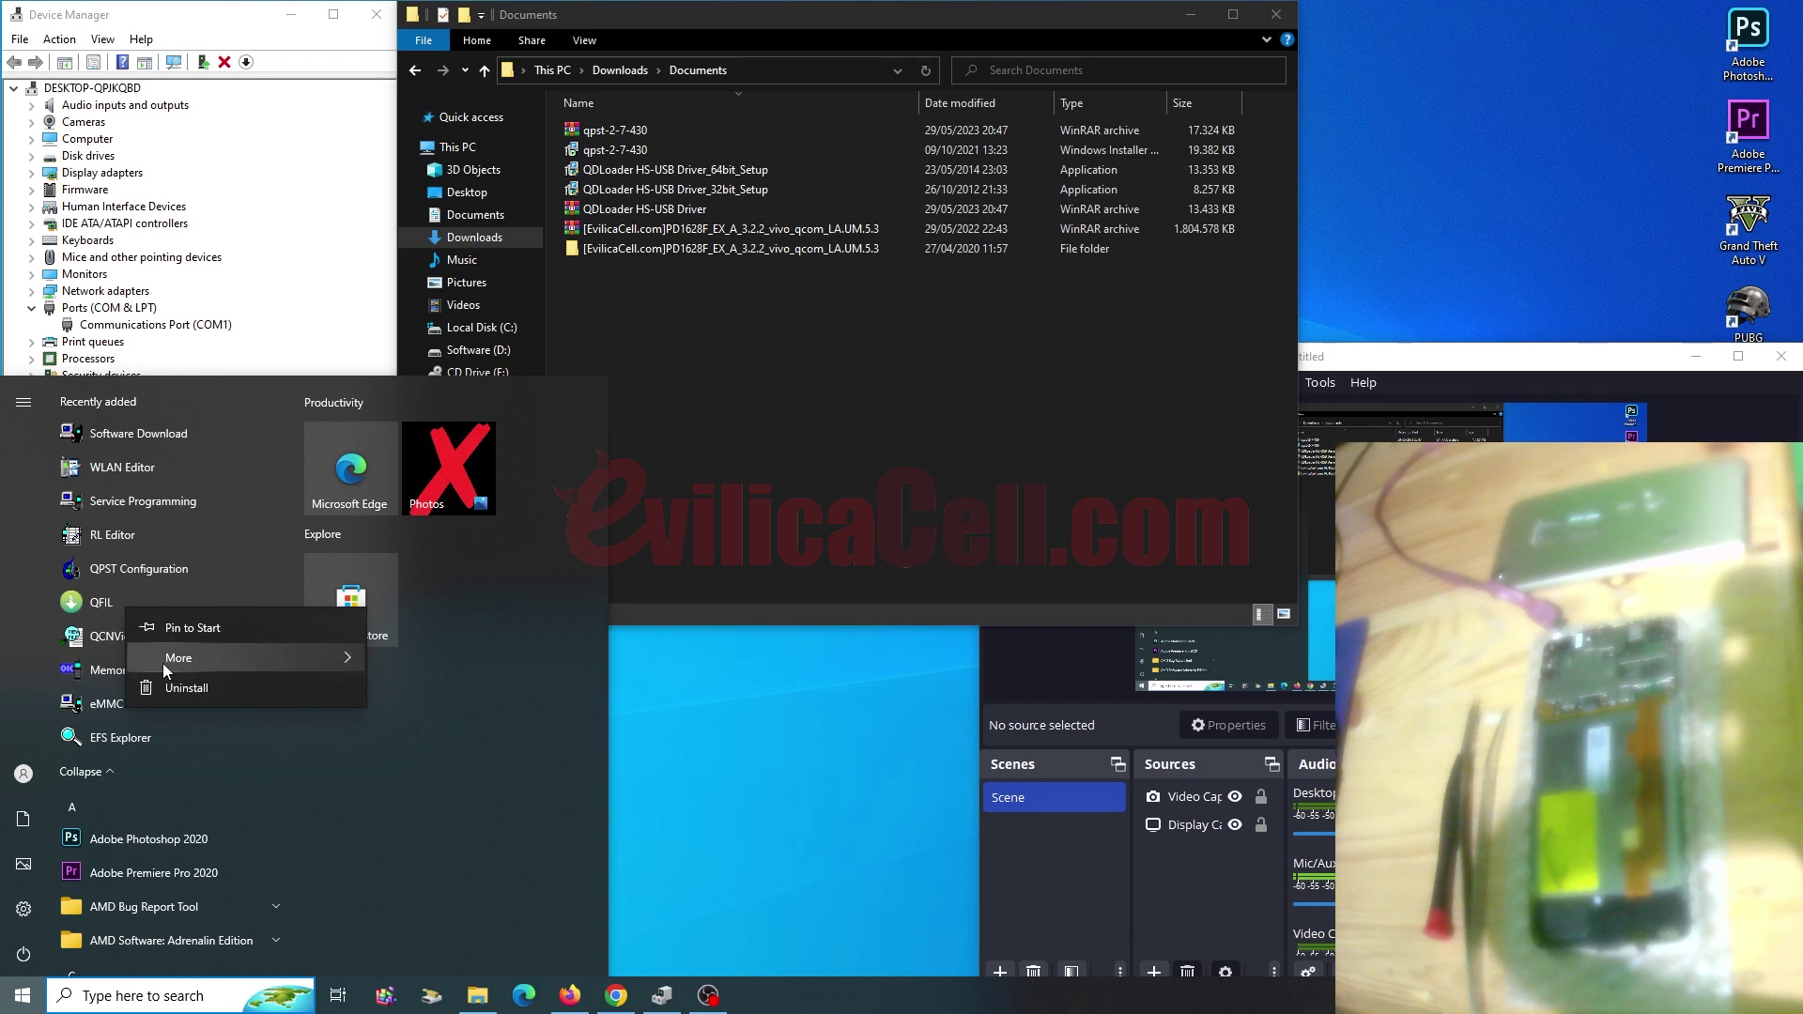
mouse_move(252, 659)
click(424, 689)
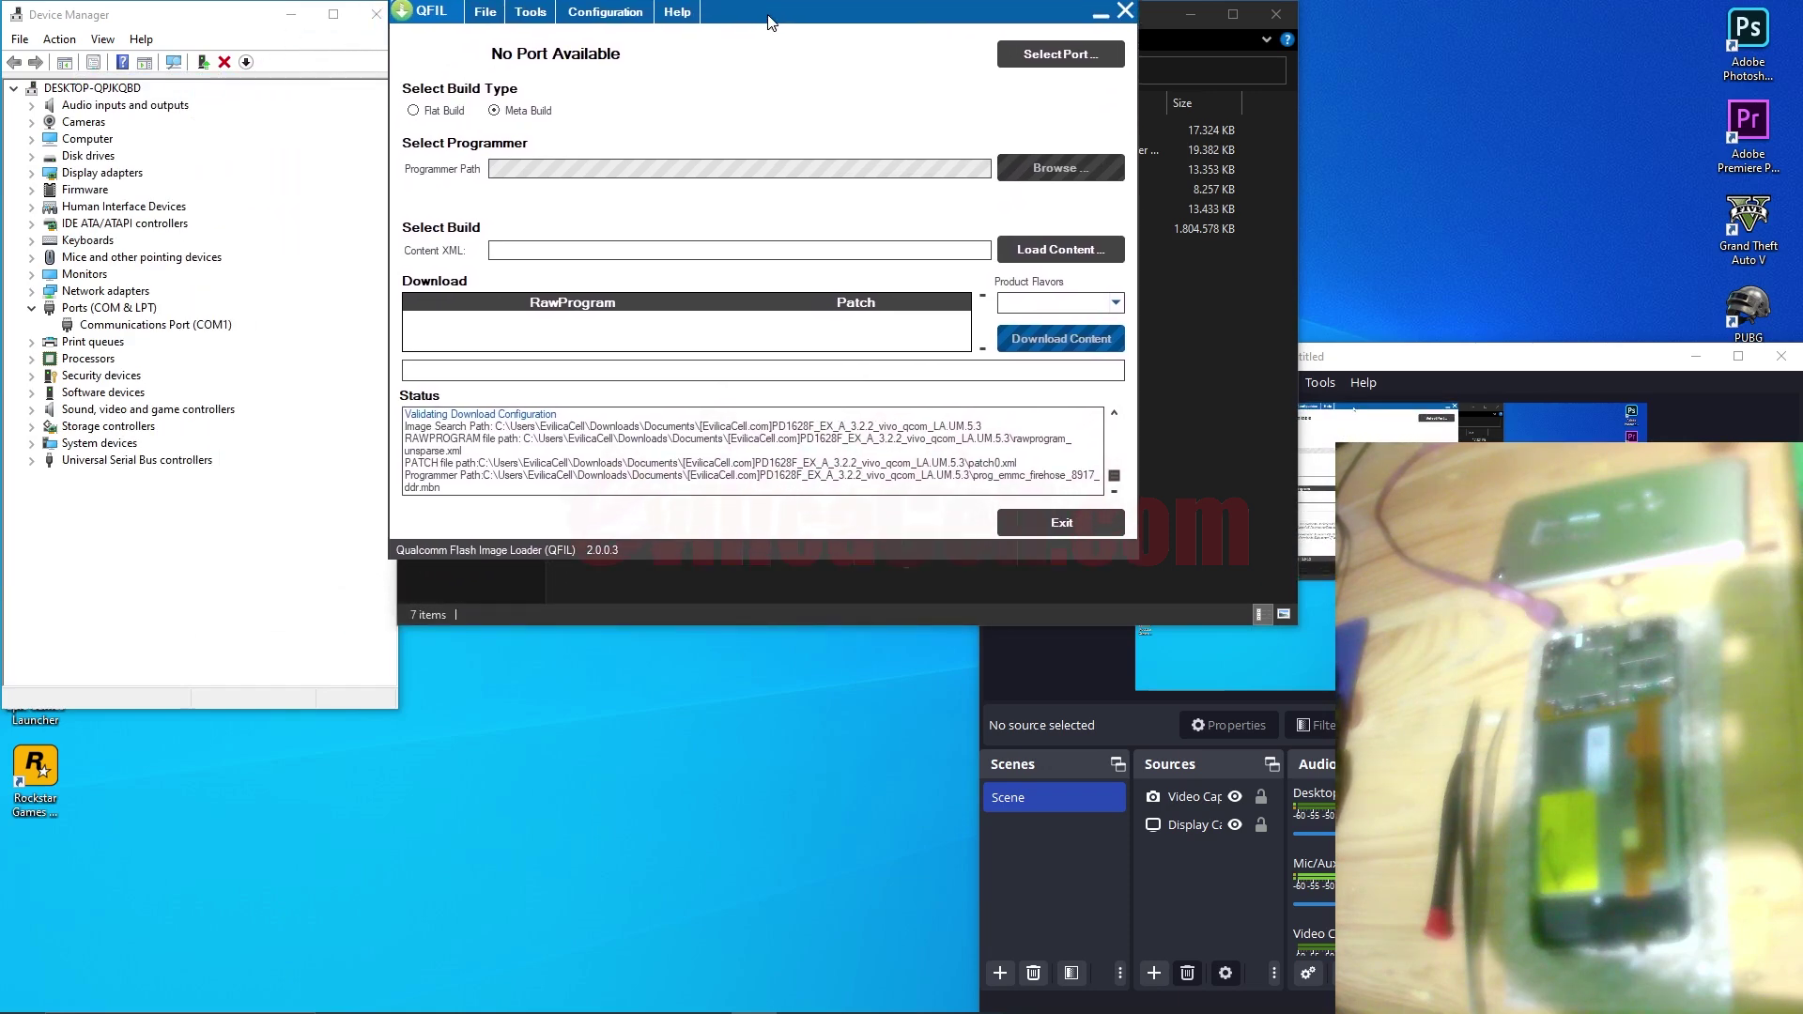
Step: Set the build type to Flat Build and choose prog_emmc_firehose_8917_ddr.mbn from the extracted firmware folder as the programmer
click(455, 116)
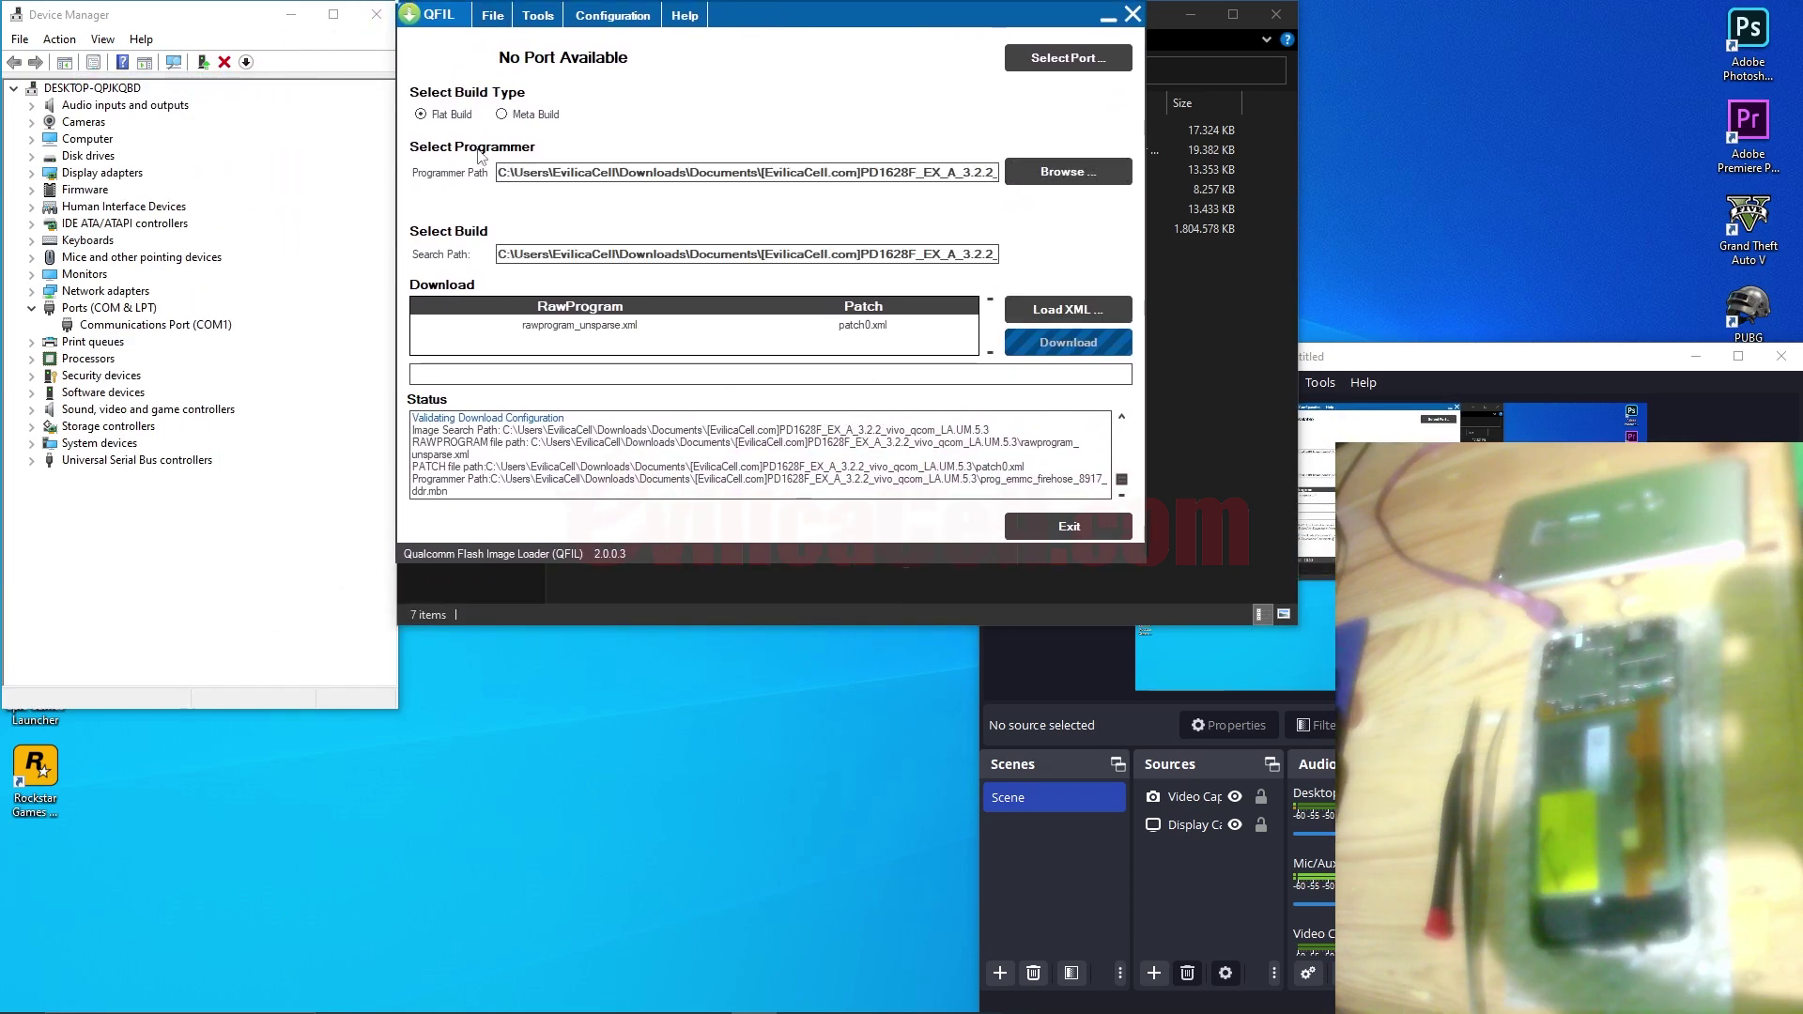
click(1068, 171)
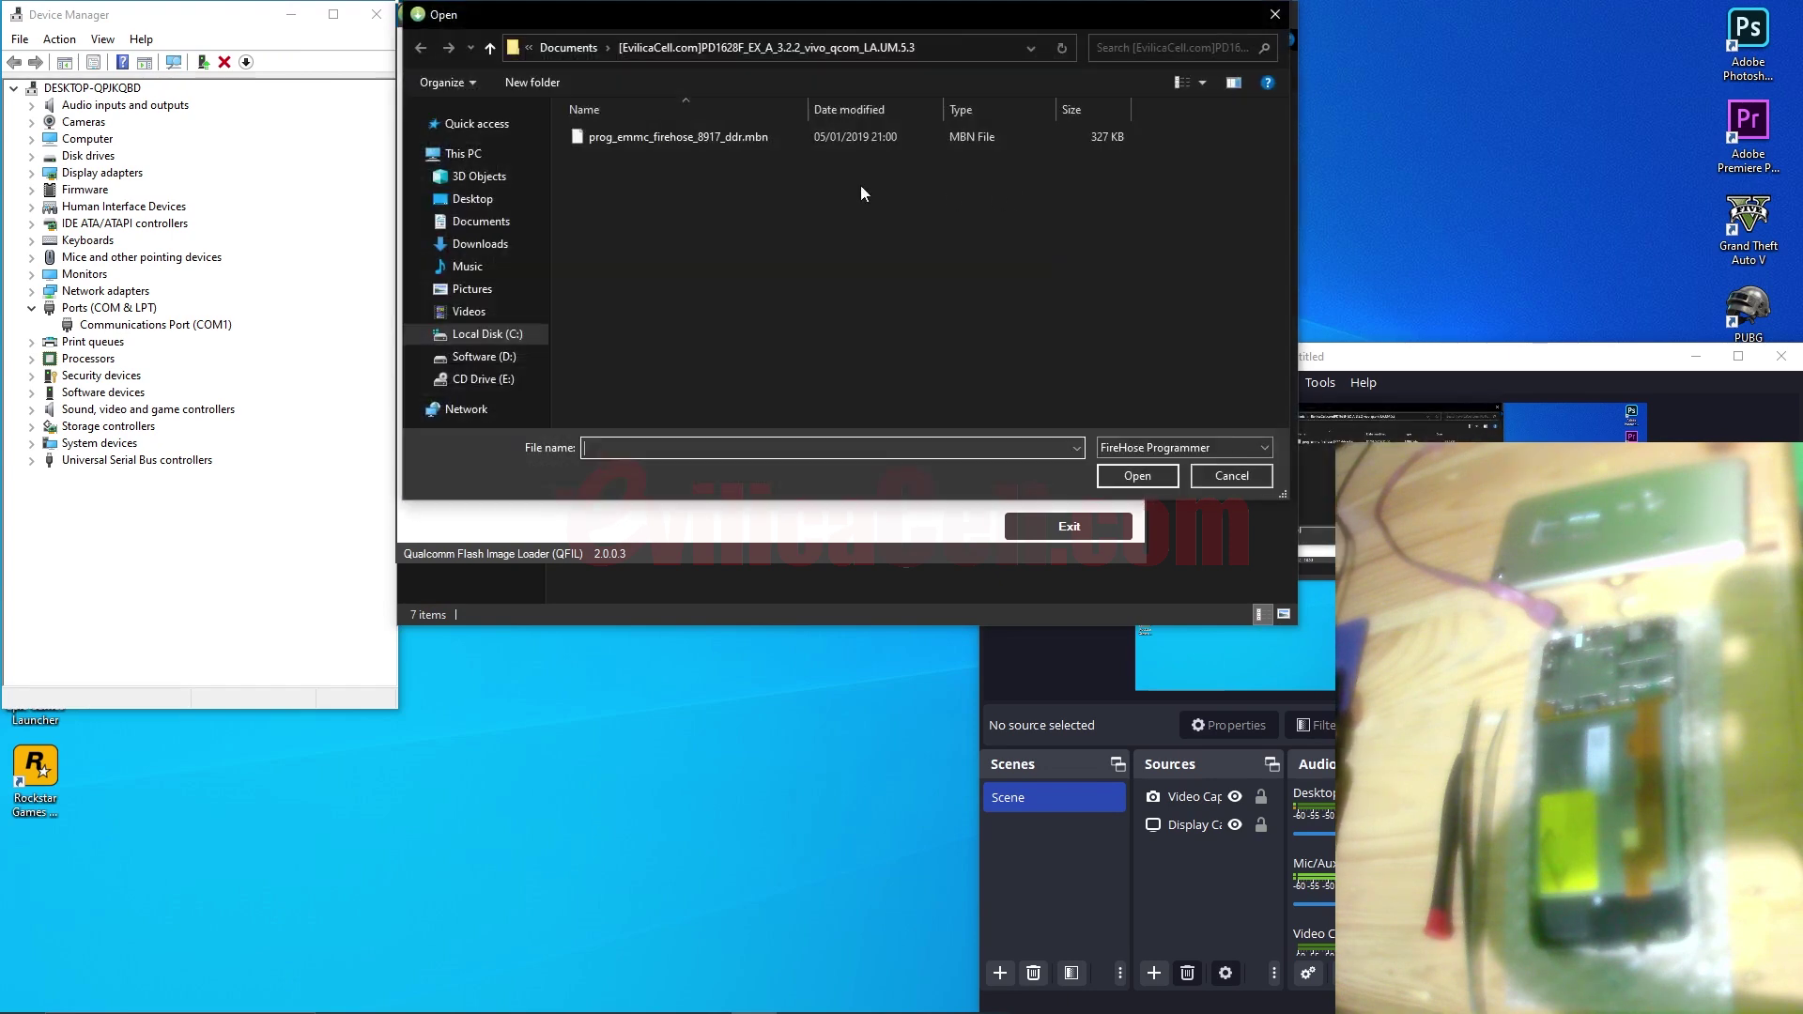
click(568, 47)
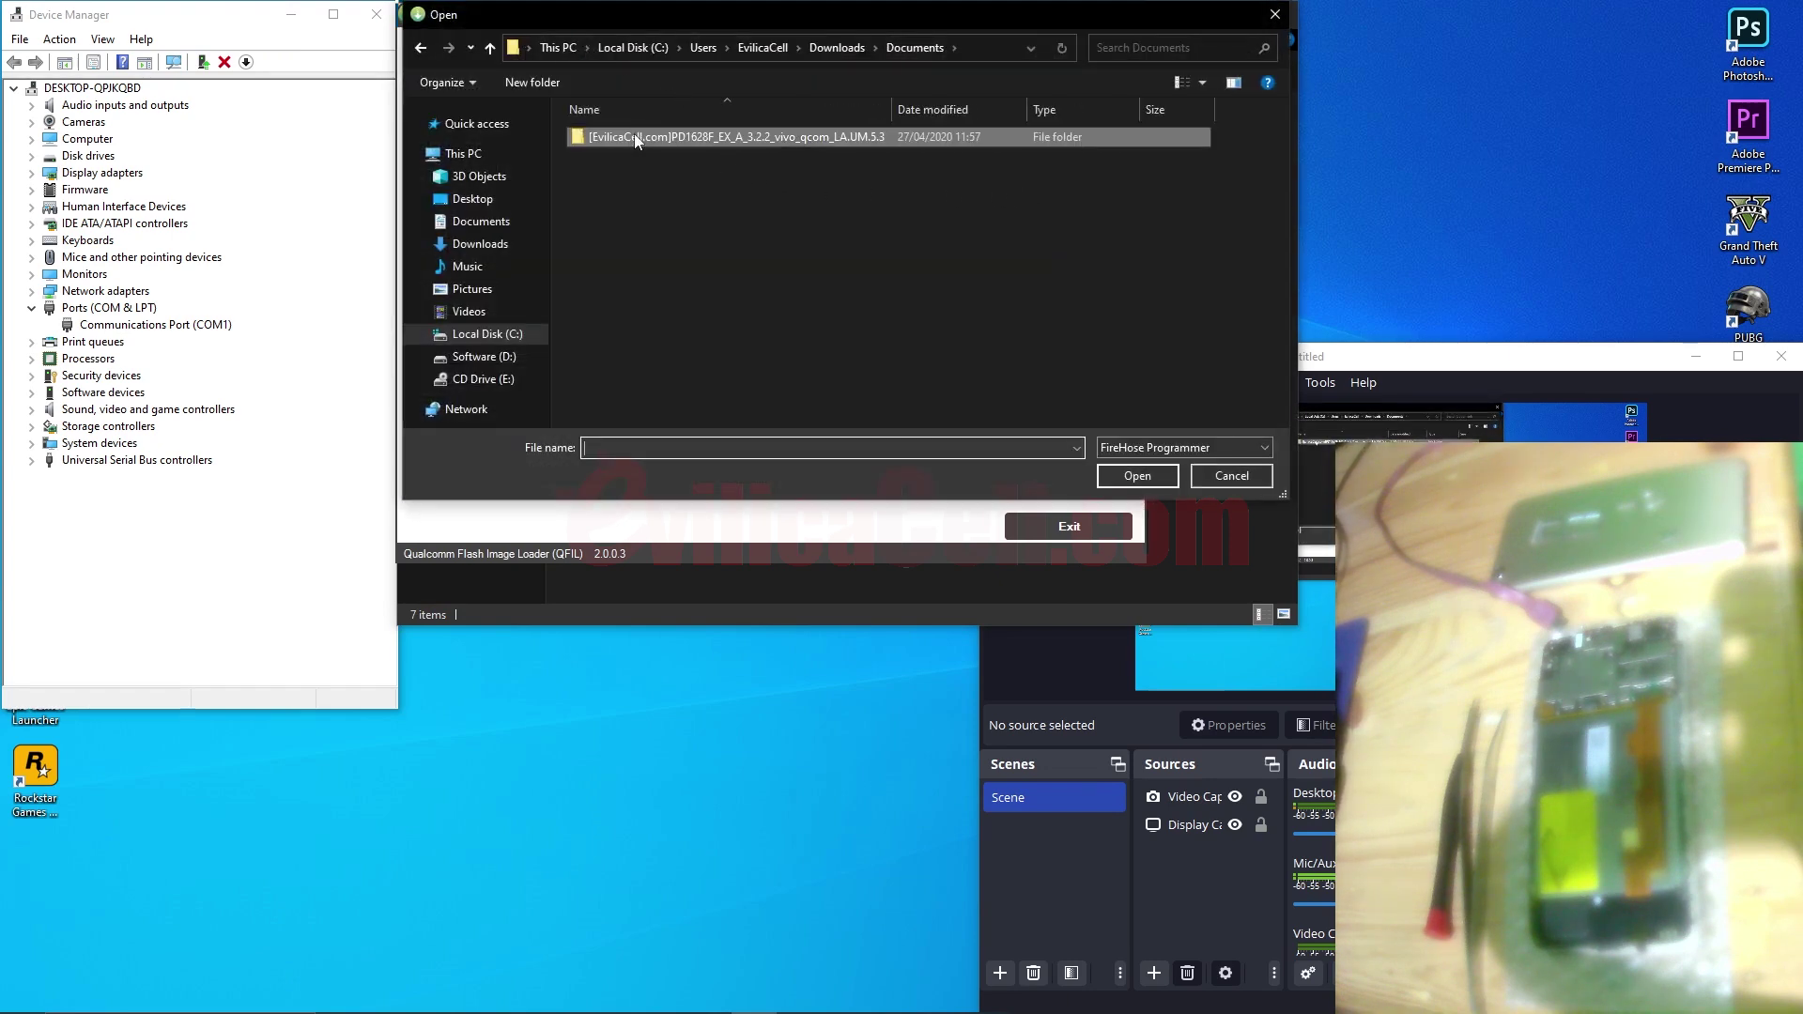
click(842, 46)
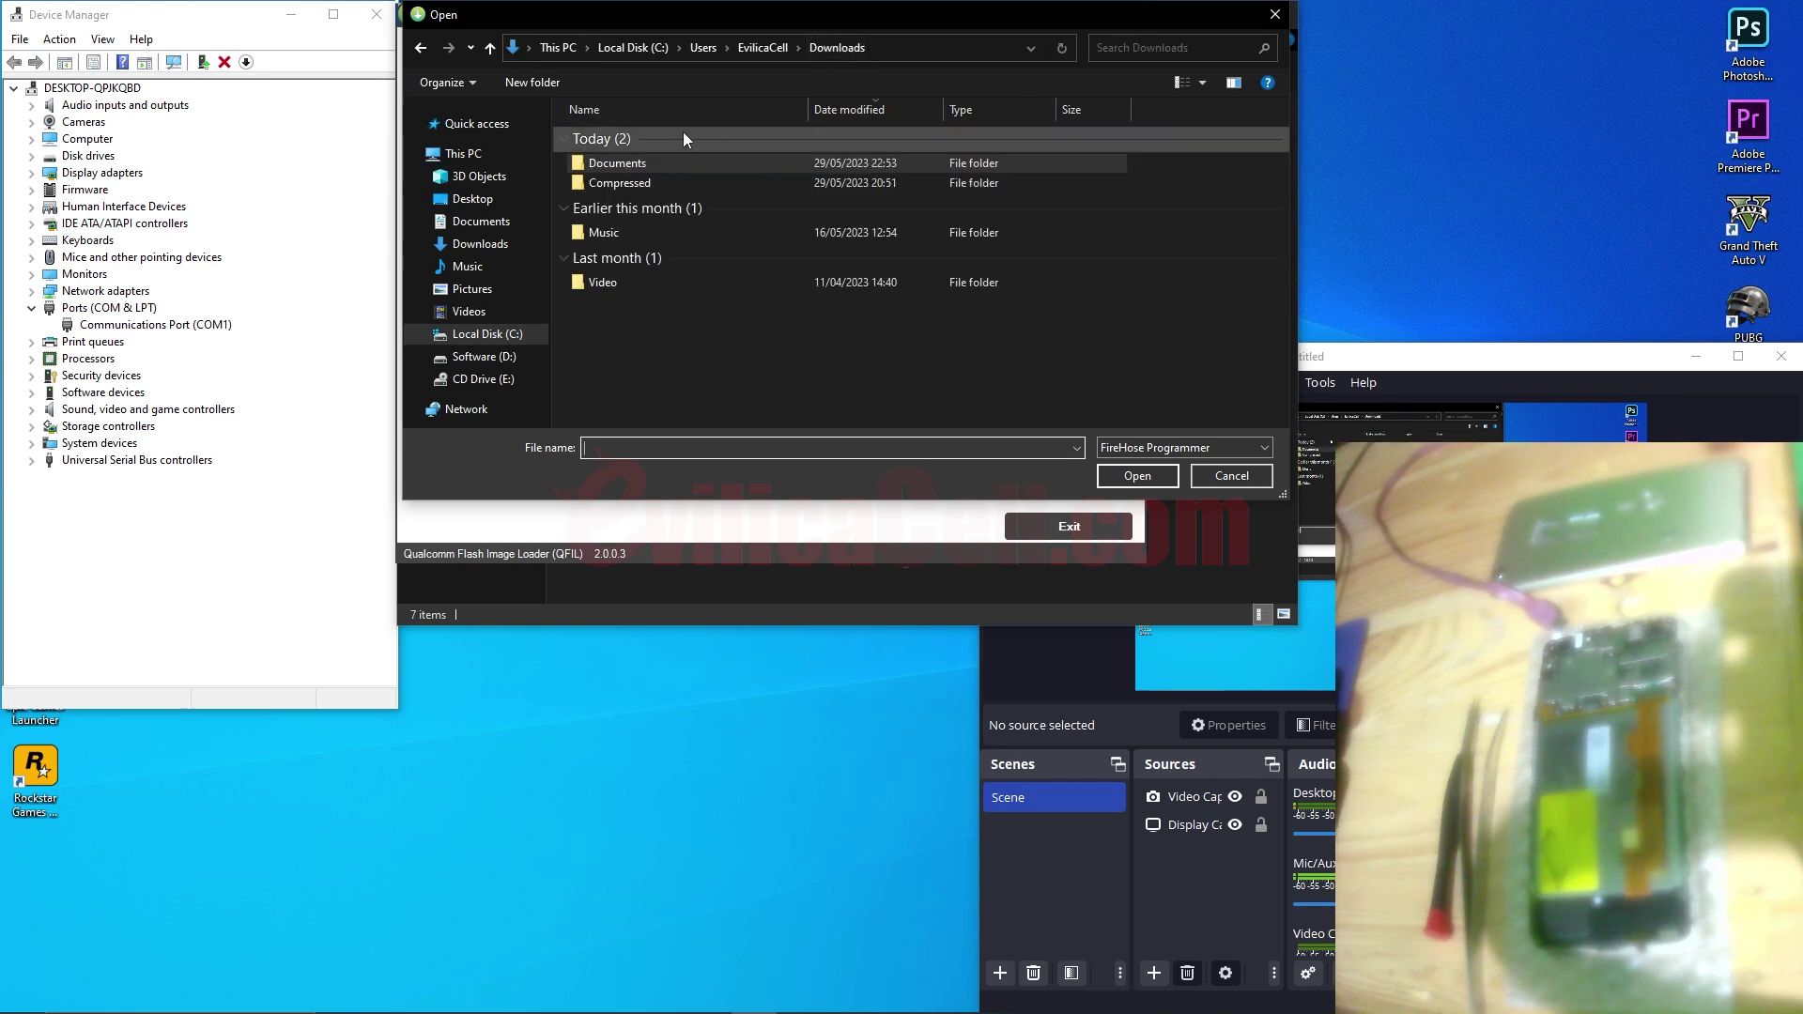
double_click(661, 161)
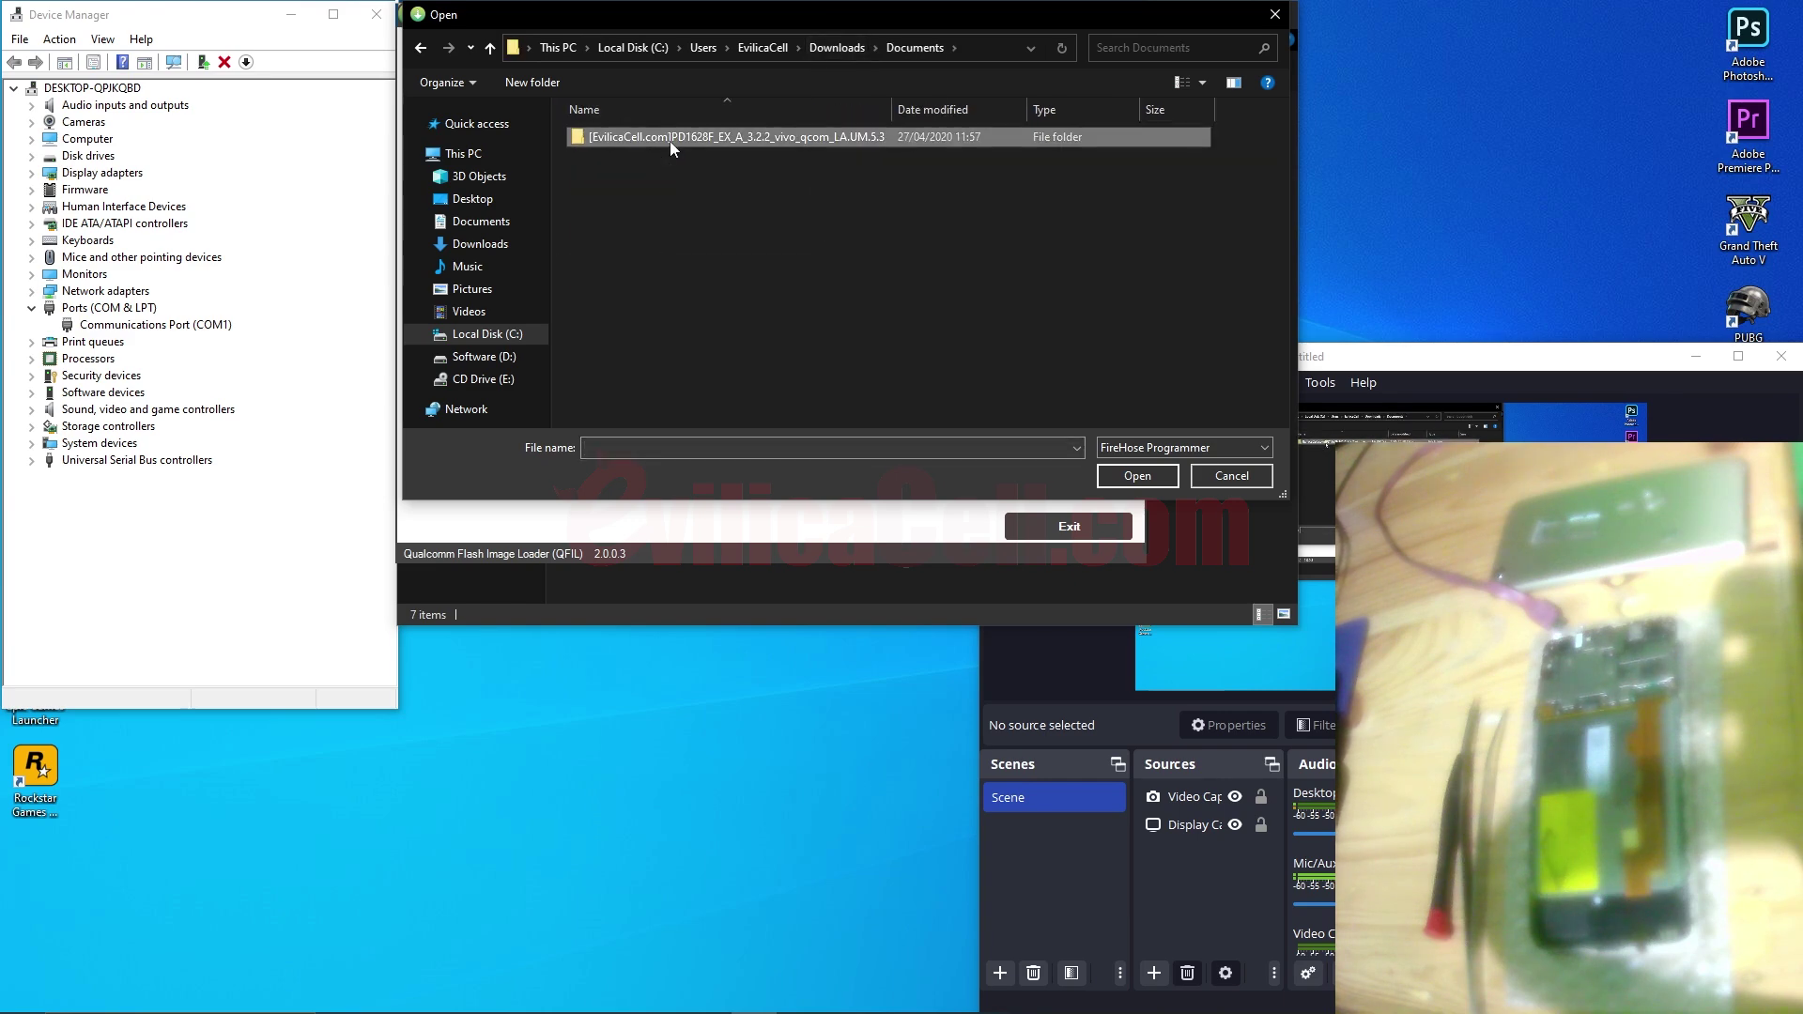
double_click(669, 141)
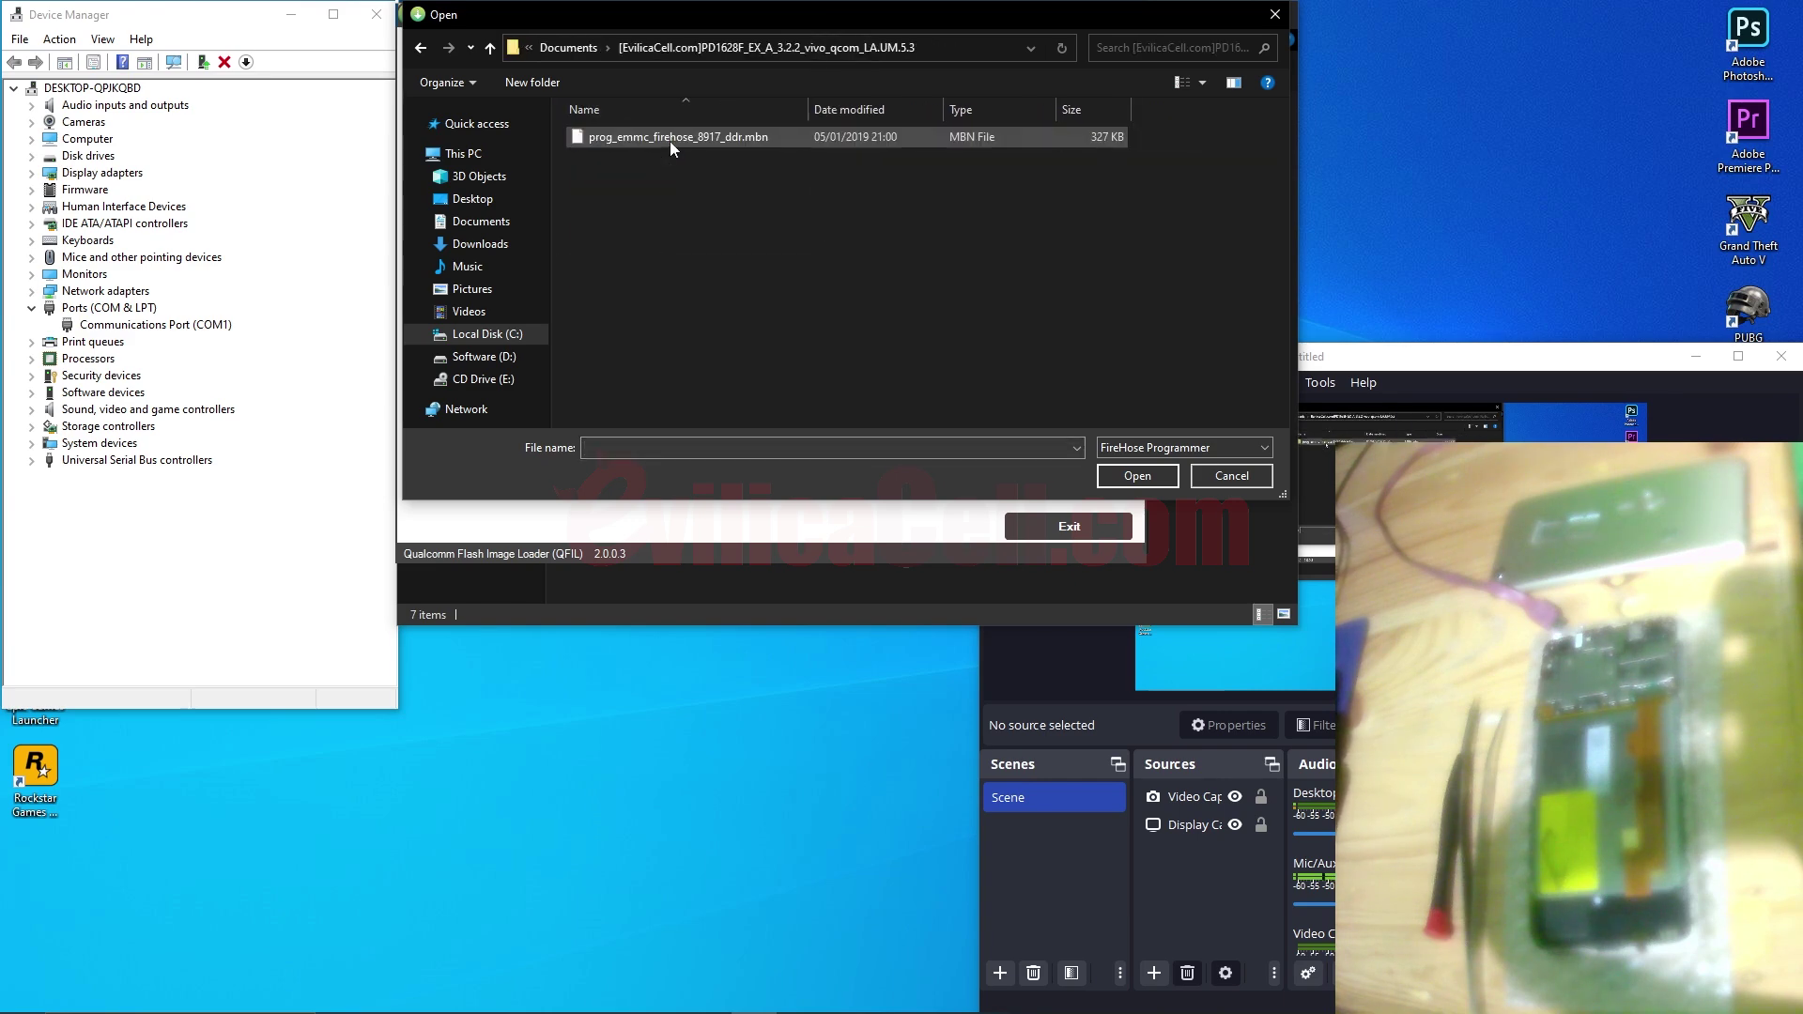
click(670, 142)
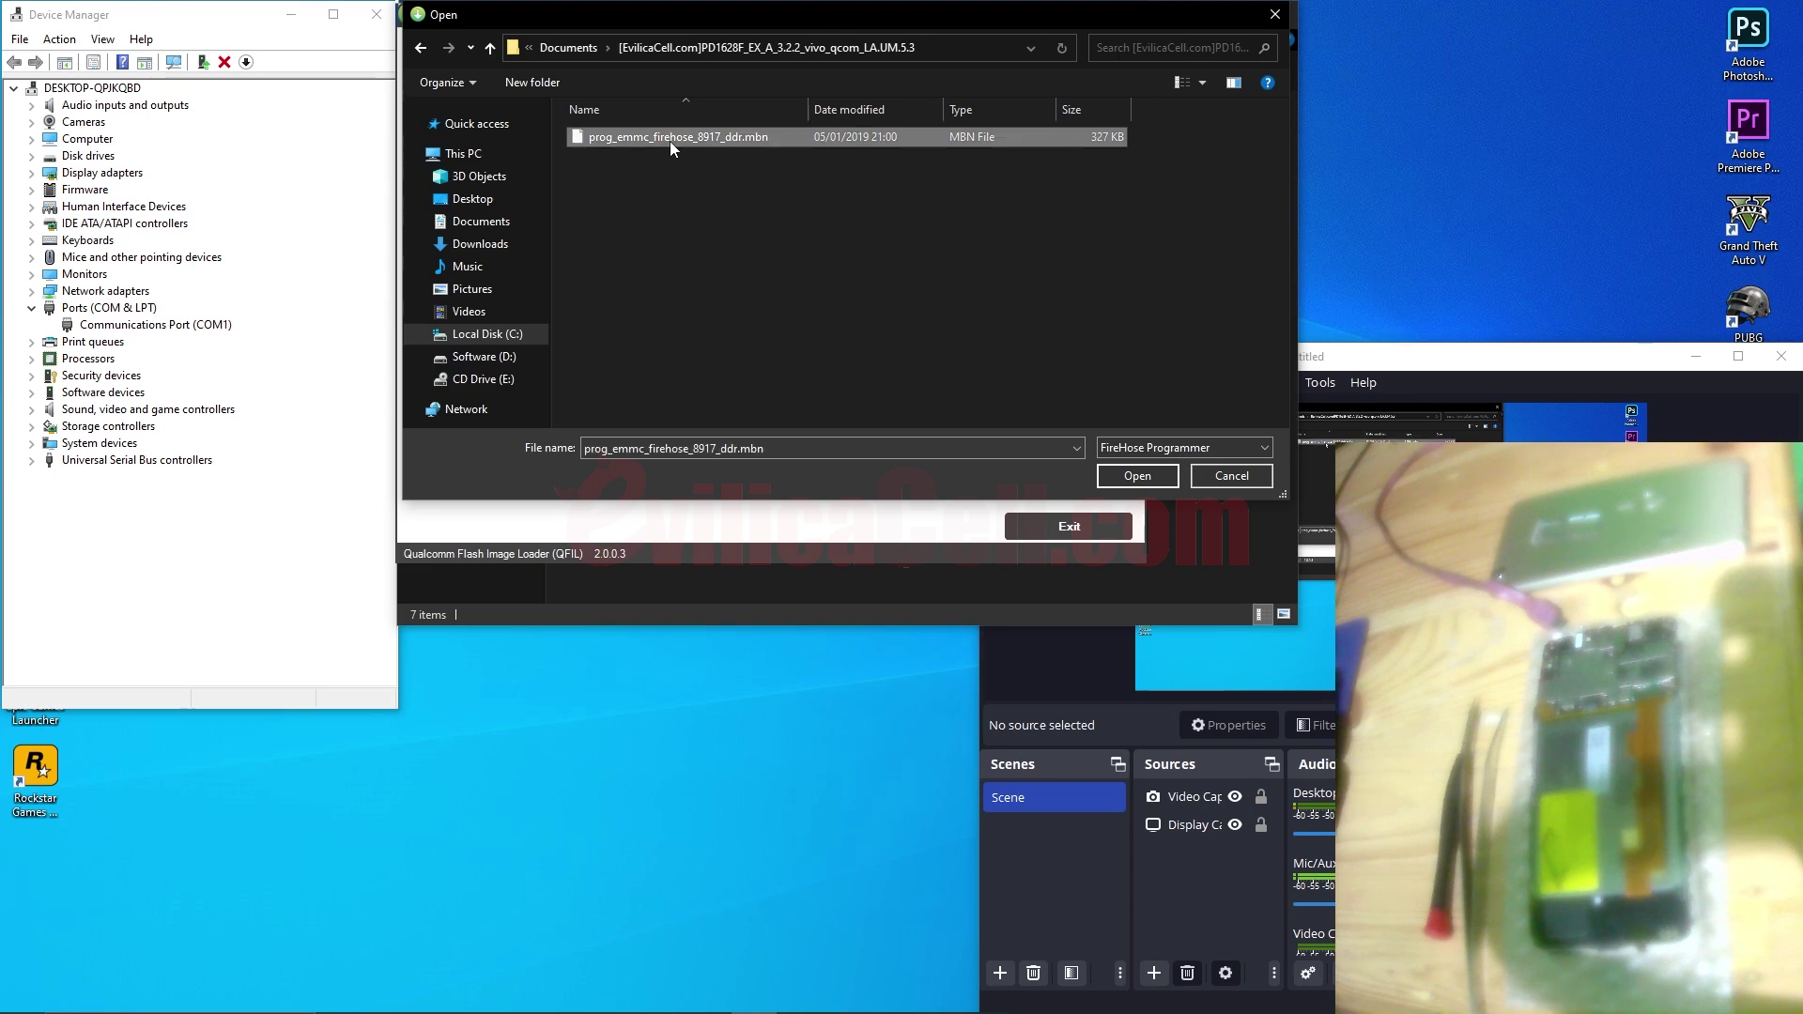
click(1136, 475)
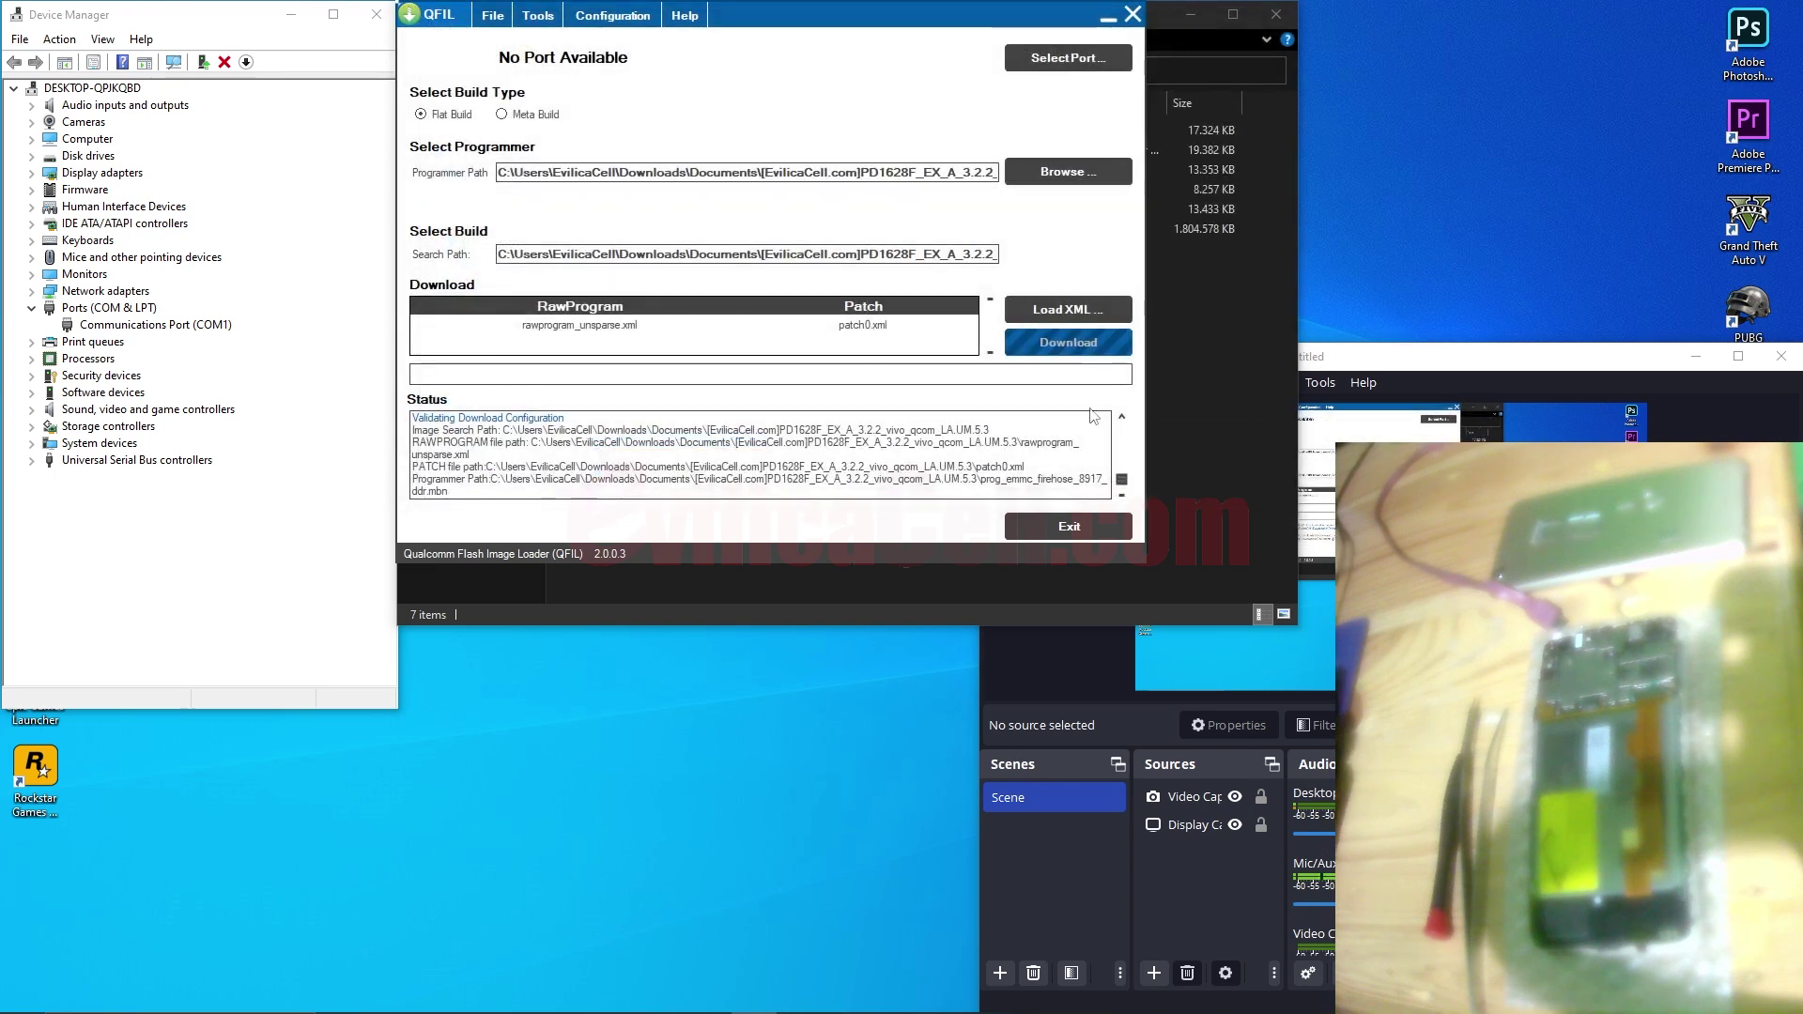
Step: Load the rawprogram_unsparse and patch0 XML files from the firmware folder for the download
click(1084, 314)
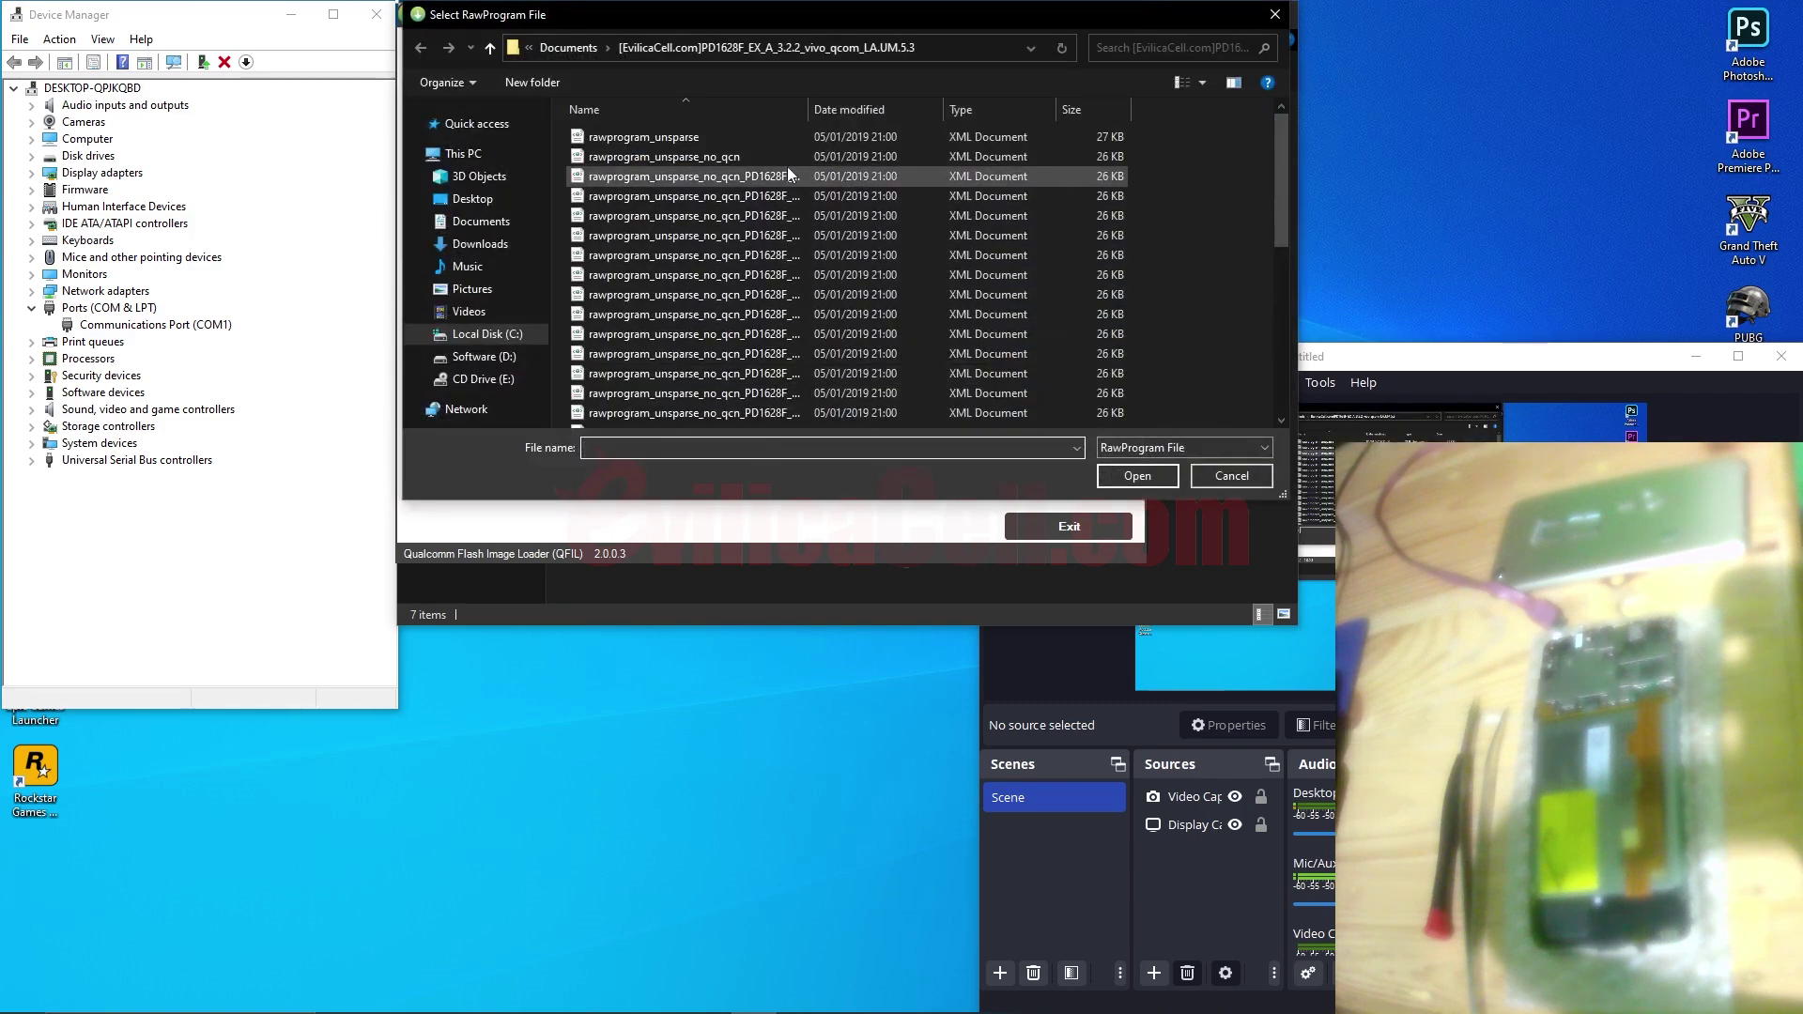
click(734, 138)
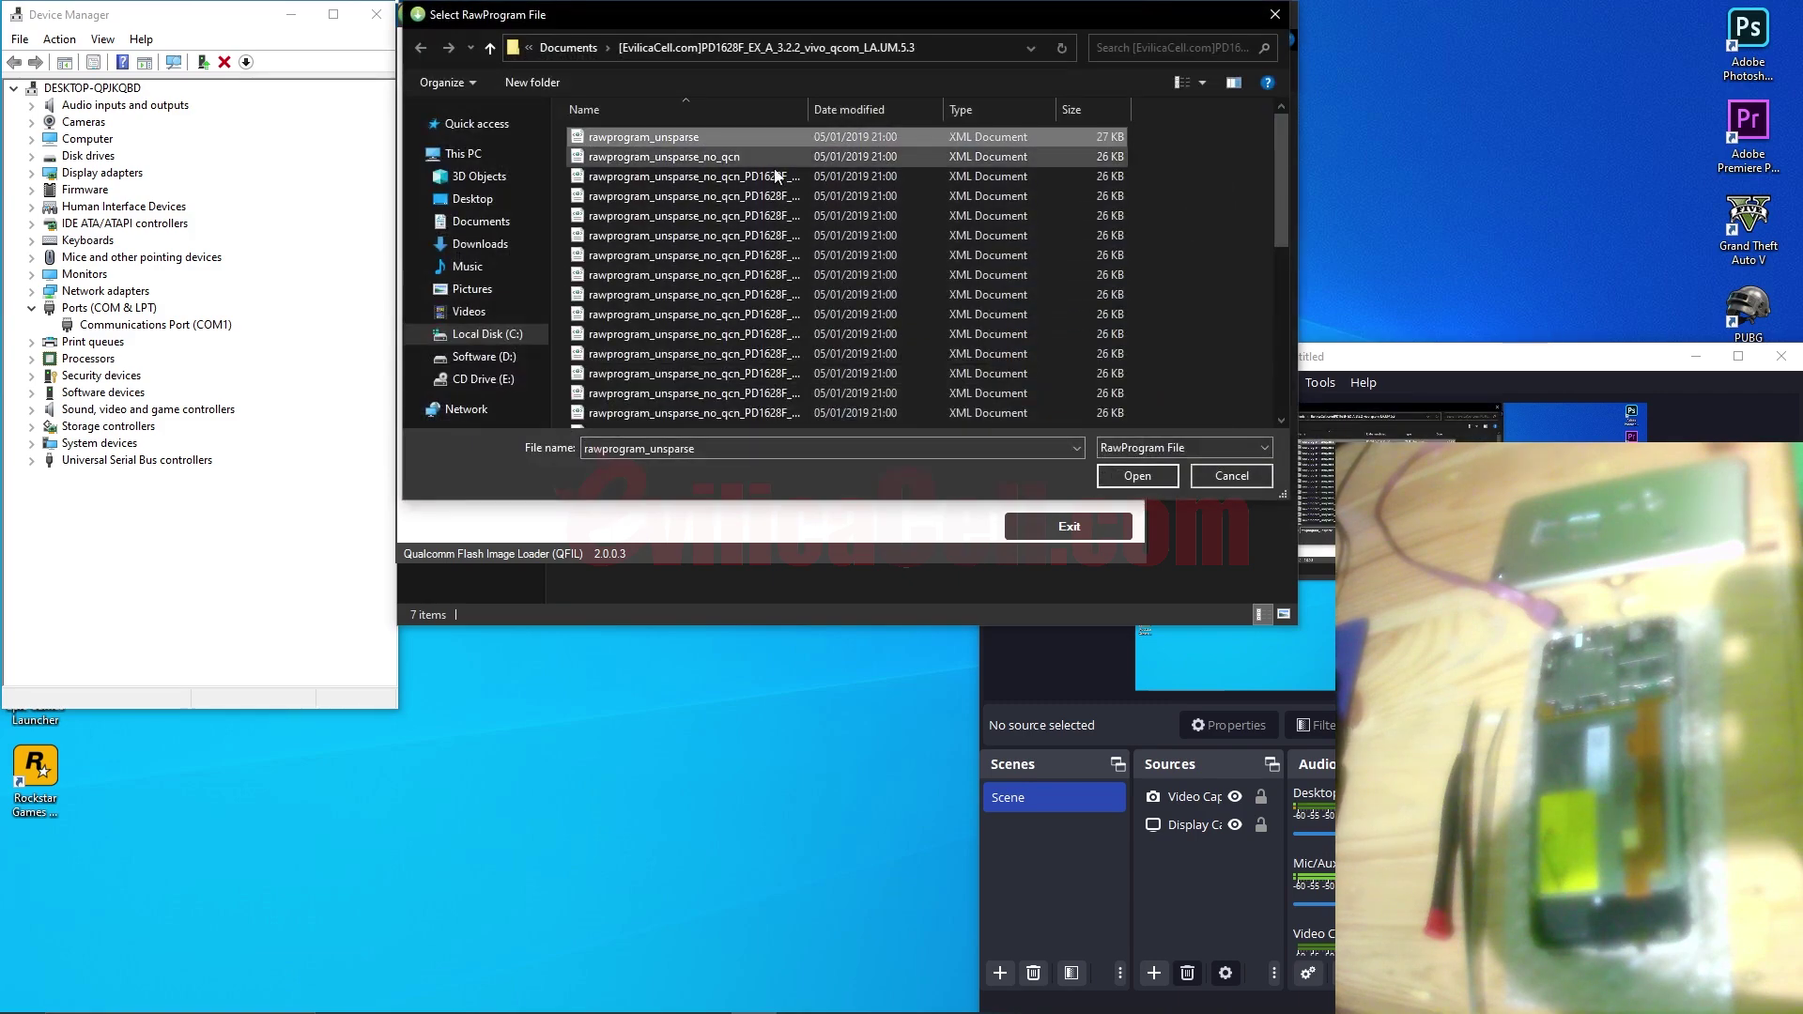
click(1134, 476)
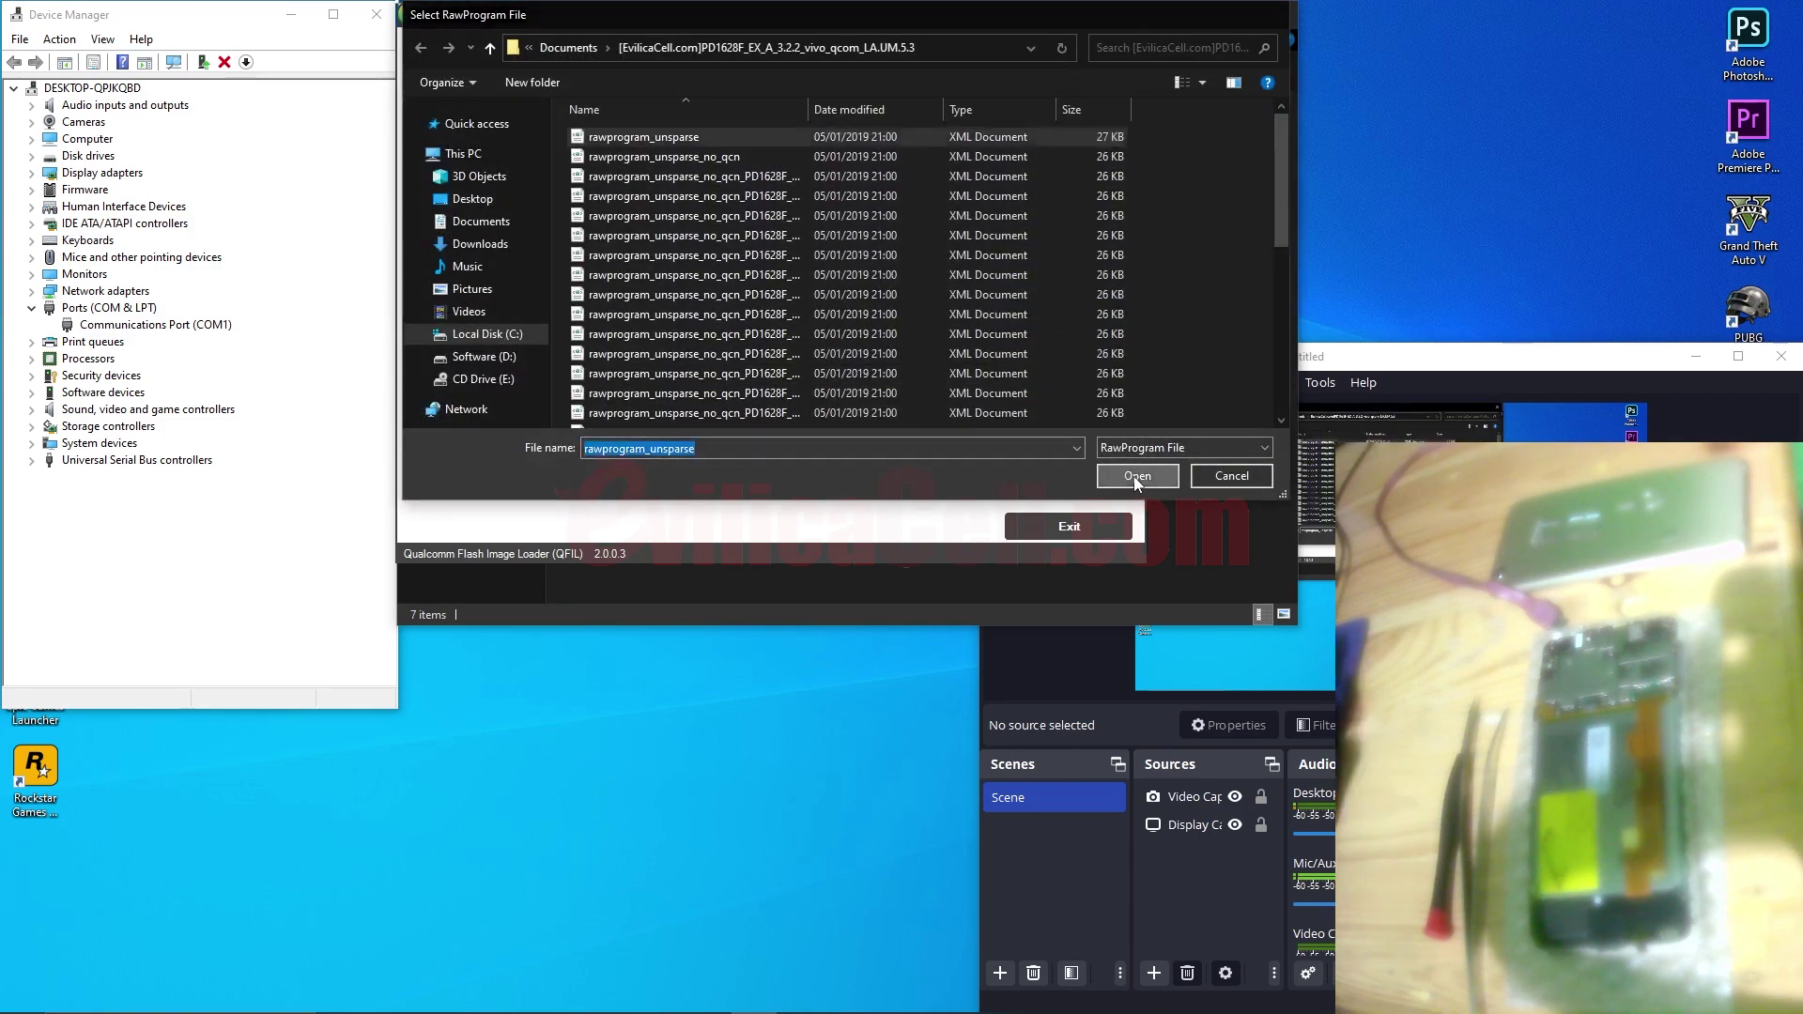
click(711, 140)
click(1131, 478)
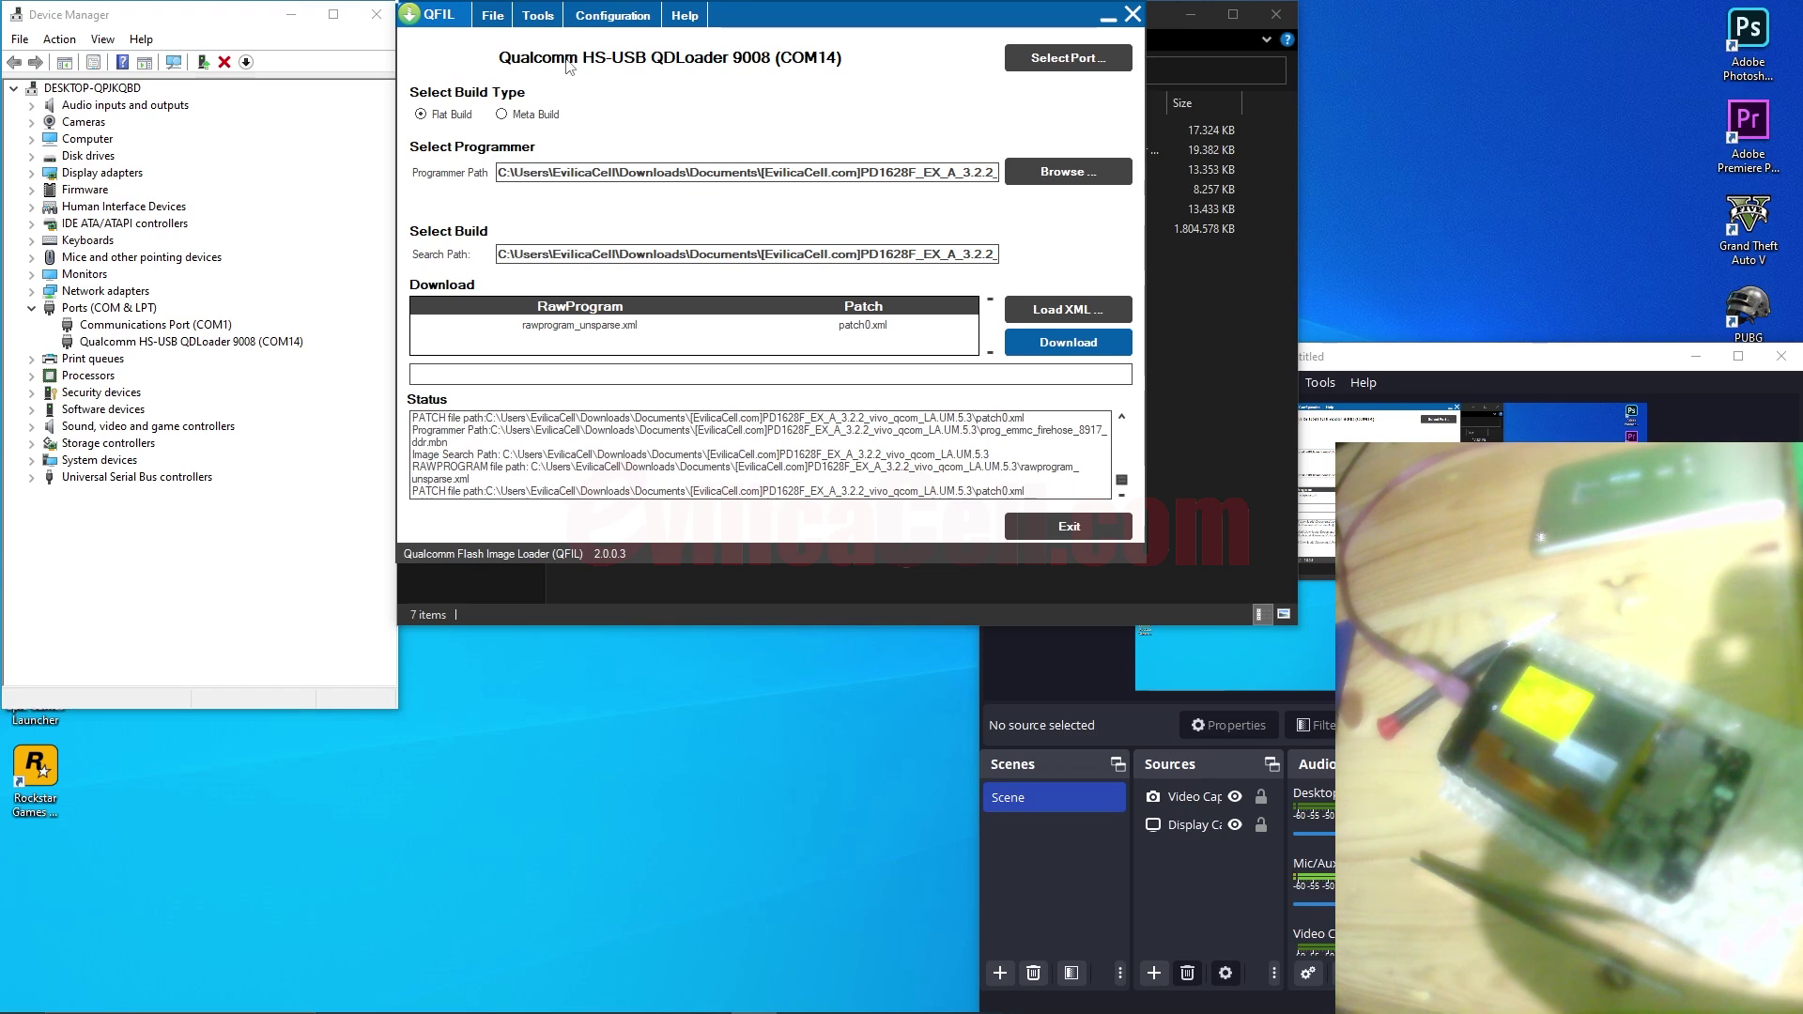
Step: Start flashing the firmware to the phone connected as Qualcomm HS-USB QDLoader 9008 on COM14
click(1069, 350)
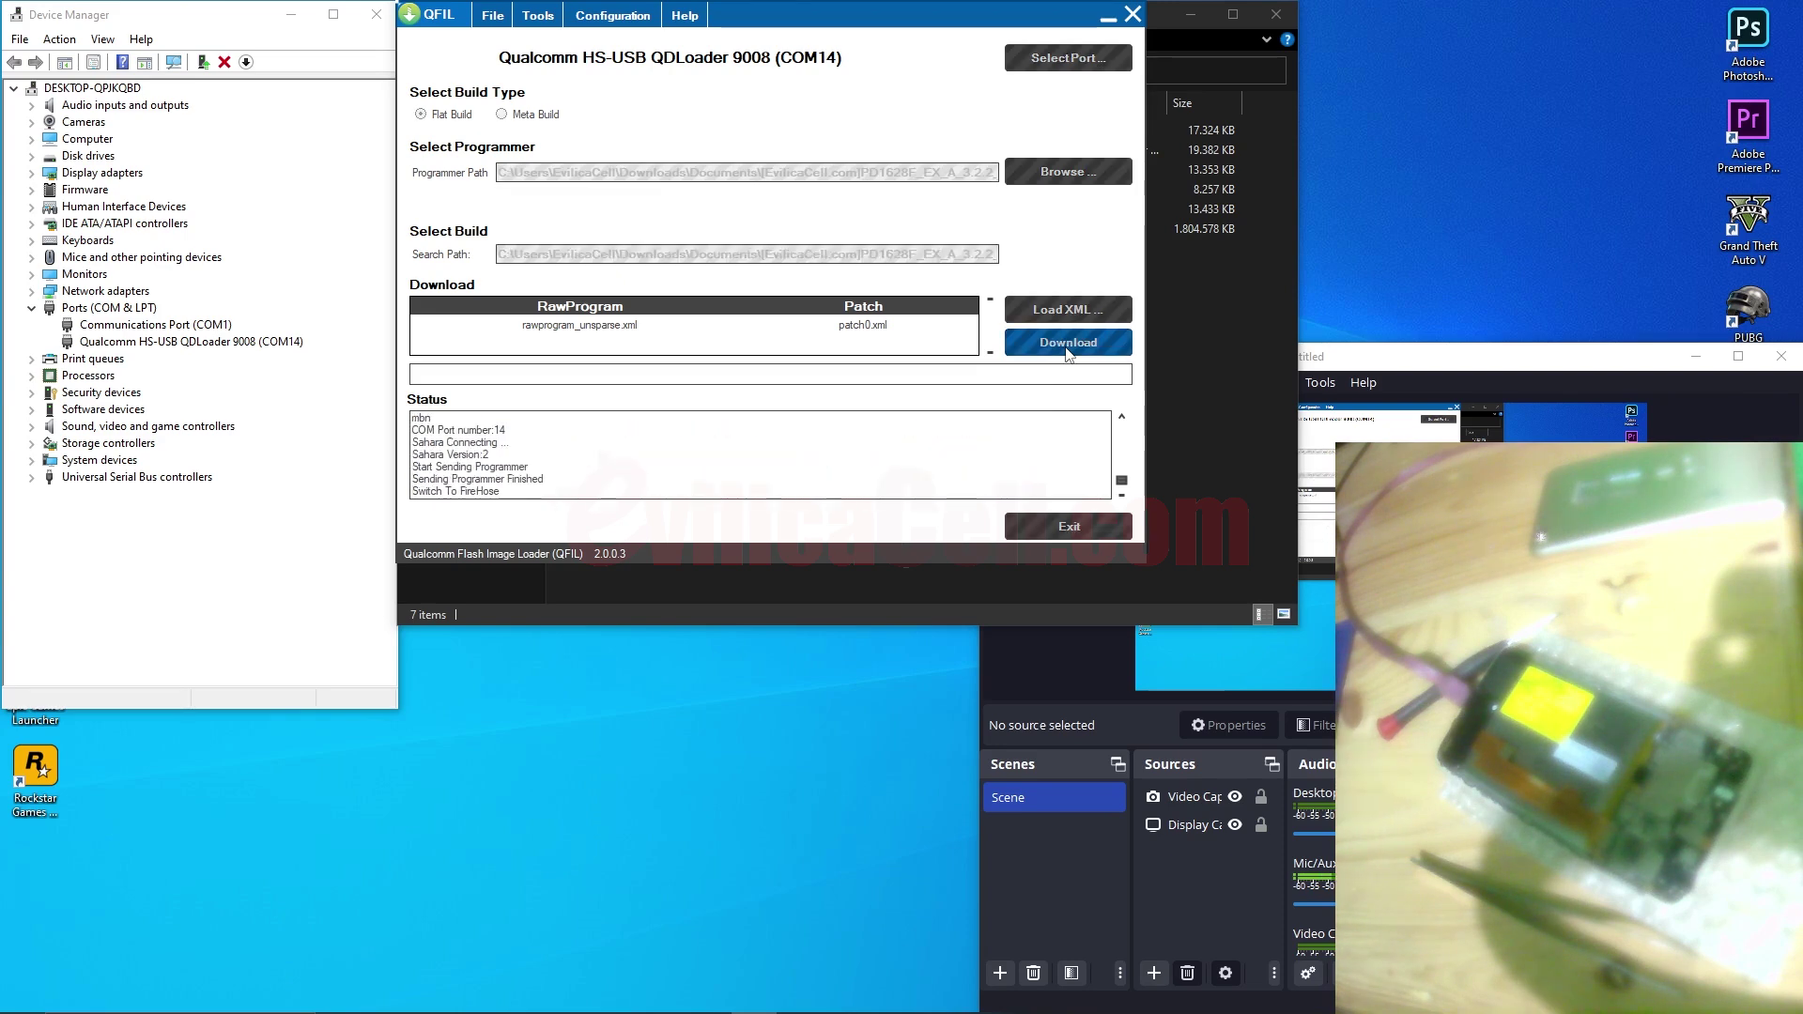